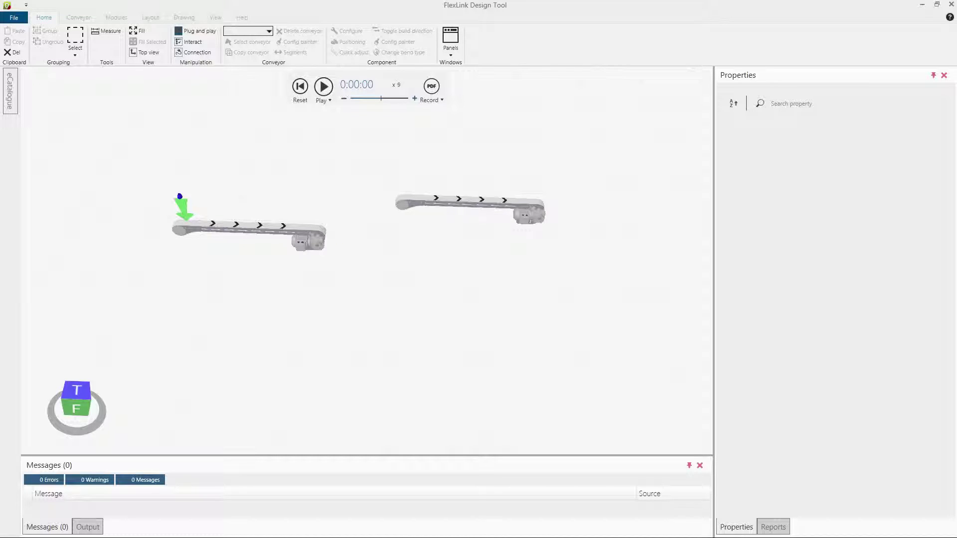
Insert the Virtual Bridge accessory from the X85 collection in the eCatalogue into the space between the two conveyors and select it.
click(9, 100)
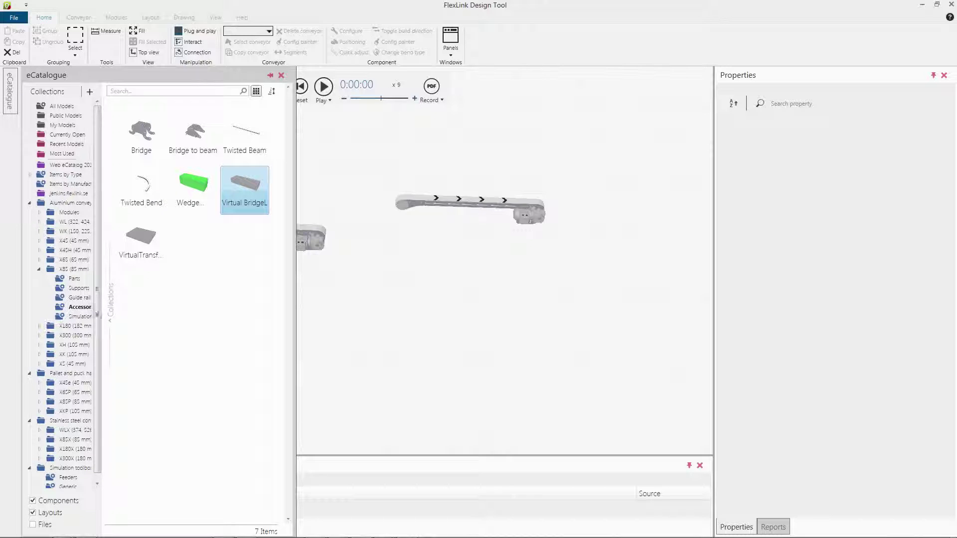
drag(104, 307, 128, 308)
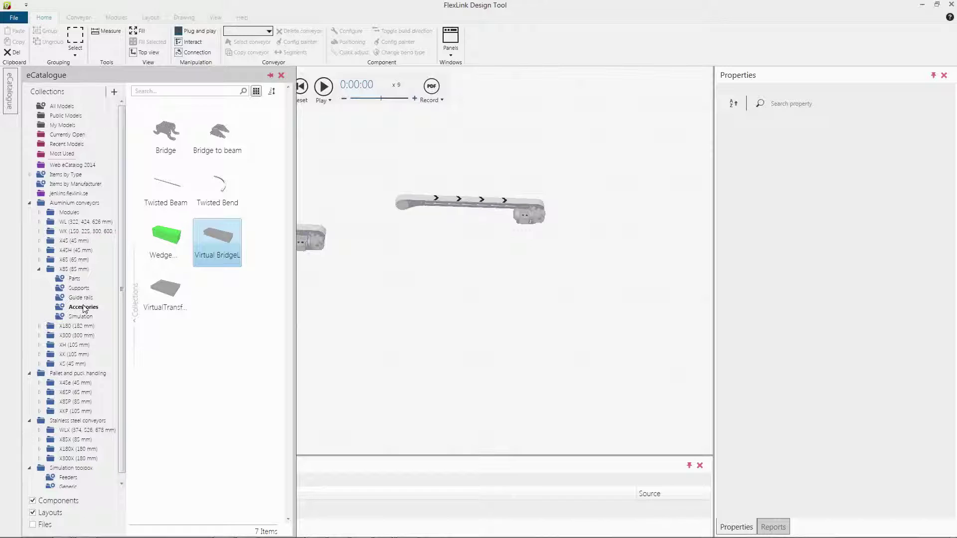
drag(211, 257, 399, 251)
click(391, 254)
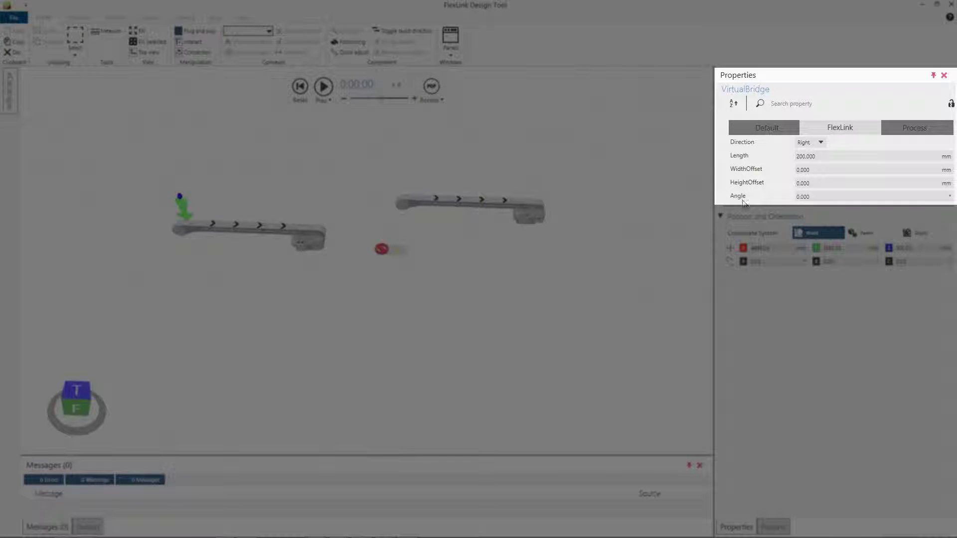
Examine the virtual bridge's FlexLink settings for direction, length, width offset, height offset and angle.
click(821, 143)
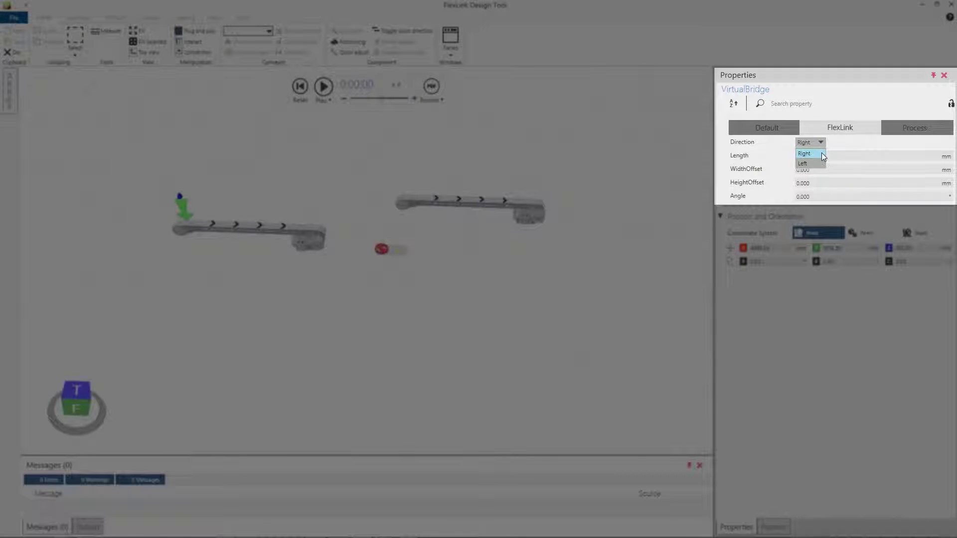
click(820, 154)
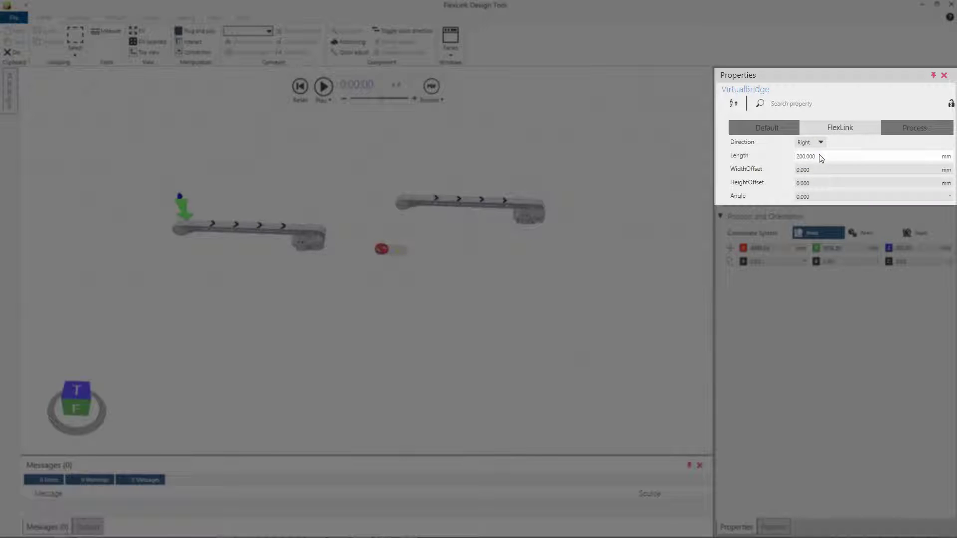
click(844, 160)
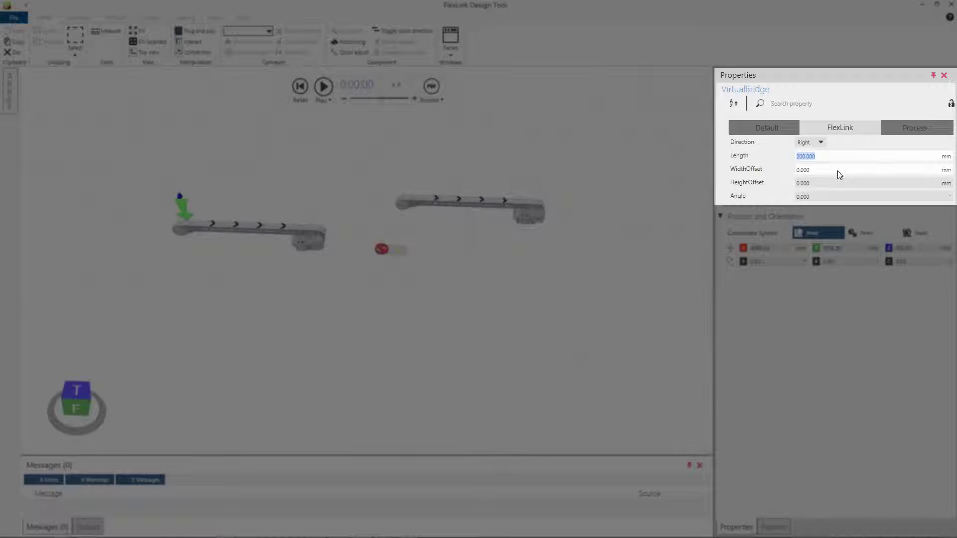
click(837, 171)
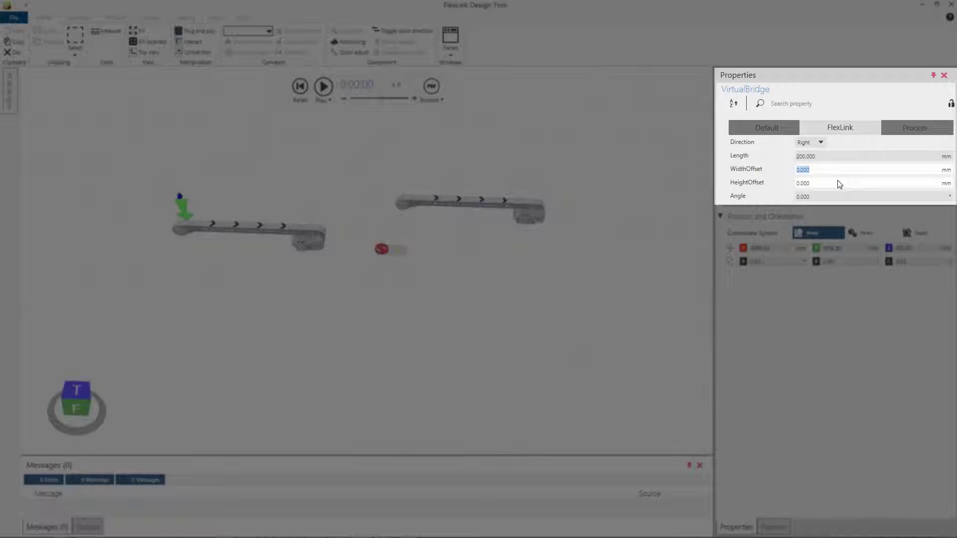
click(840, 184)
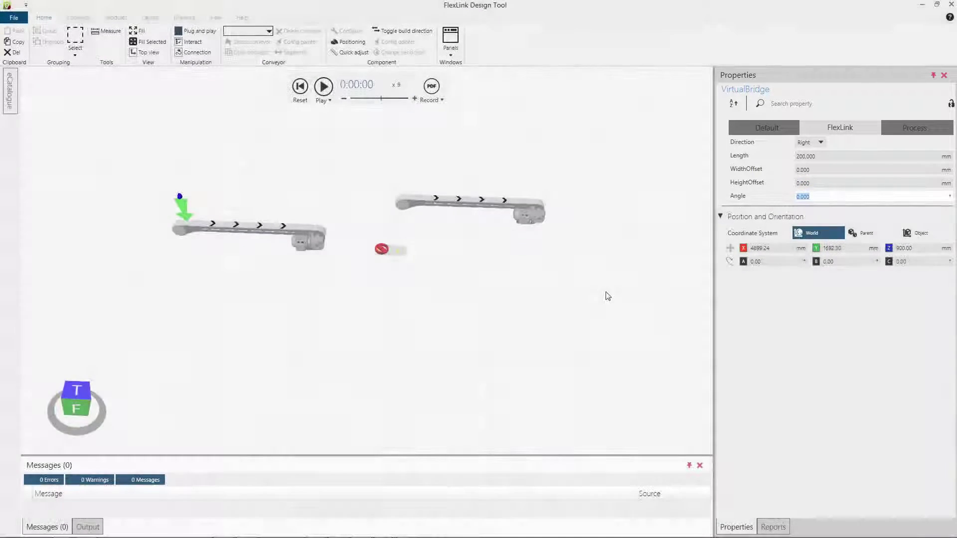
click(412, 399)
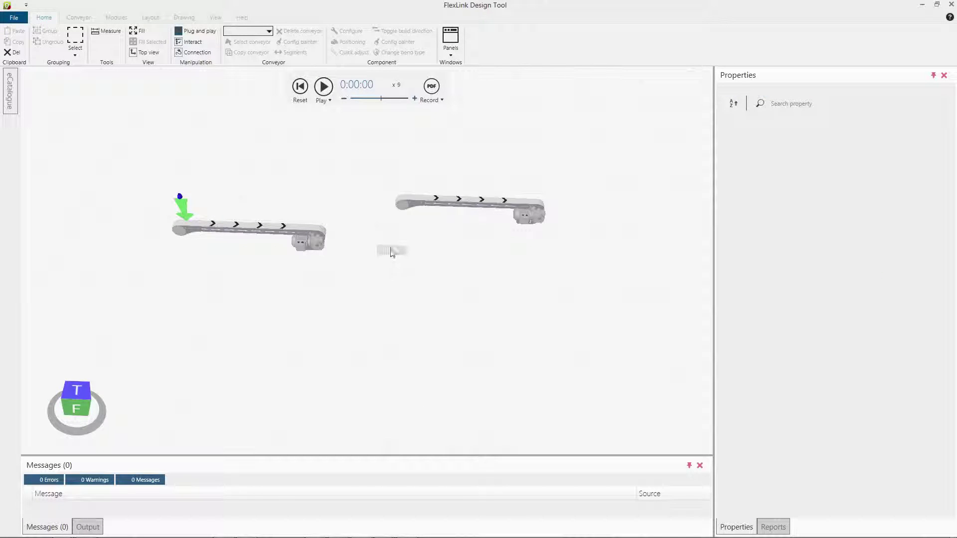
Attach the virtual bridge to the drive end of the first conveyor and connect the whole second conveyor to the bridge's free end.
click(398, 262)
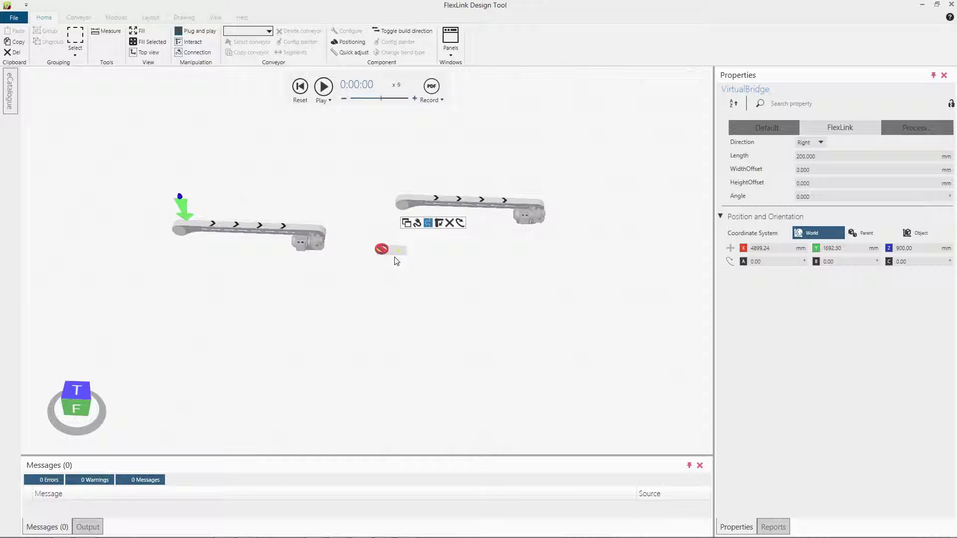
drag(397, 261, 345, 244)
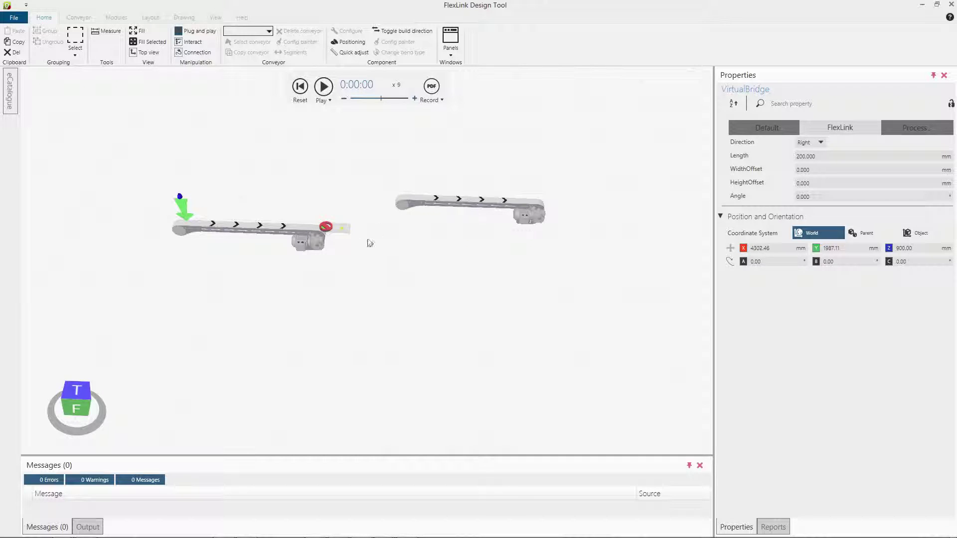
click(405, 205)
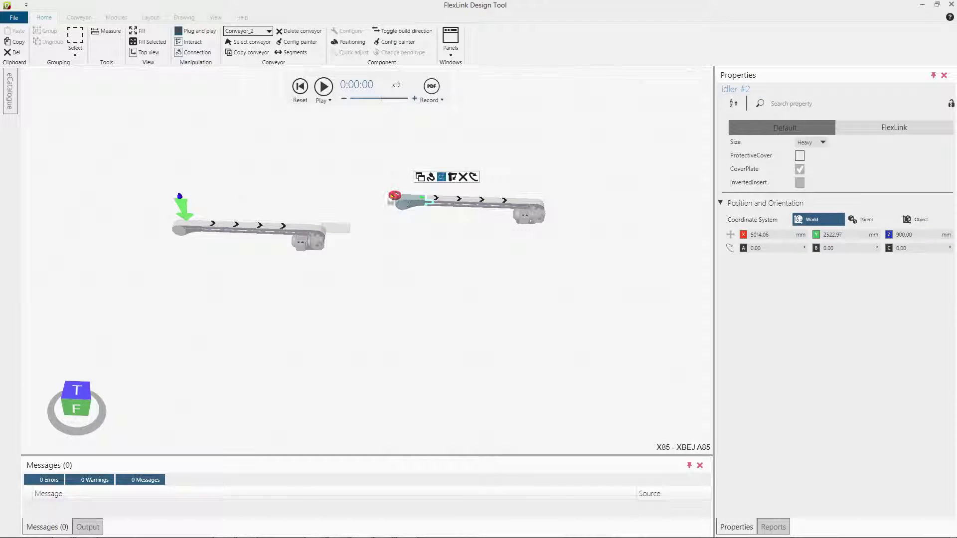
click(258, 42)
drag(429, 198, 389, 239)
middle_drag(329, 292, 360, 298)
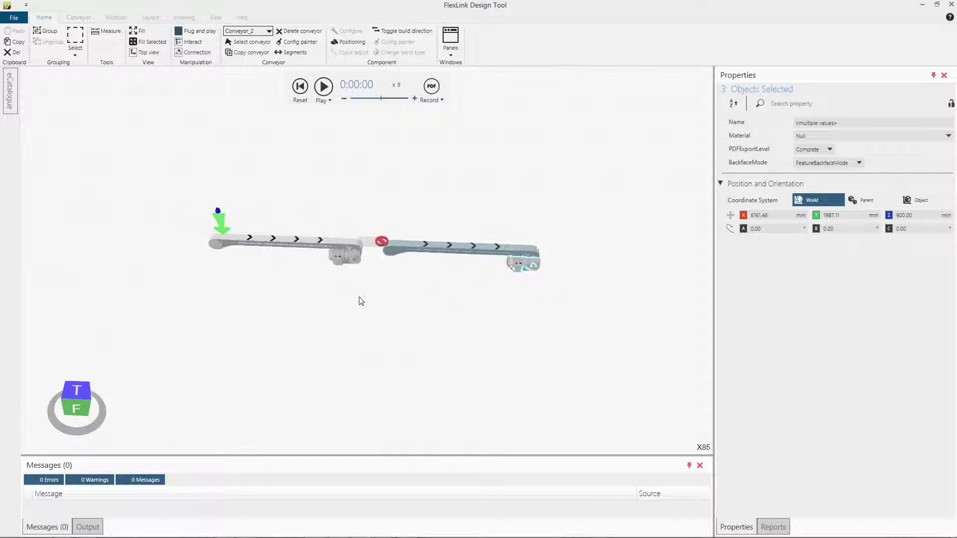
Run the simulation at x15 speed to check the product flow across the straight bridge, and reset it.
scroll(456, 267, up, 3)
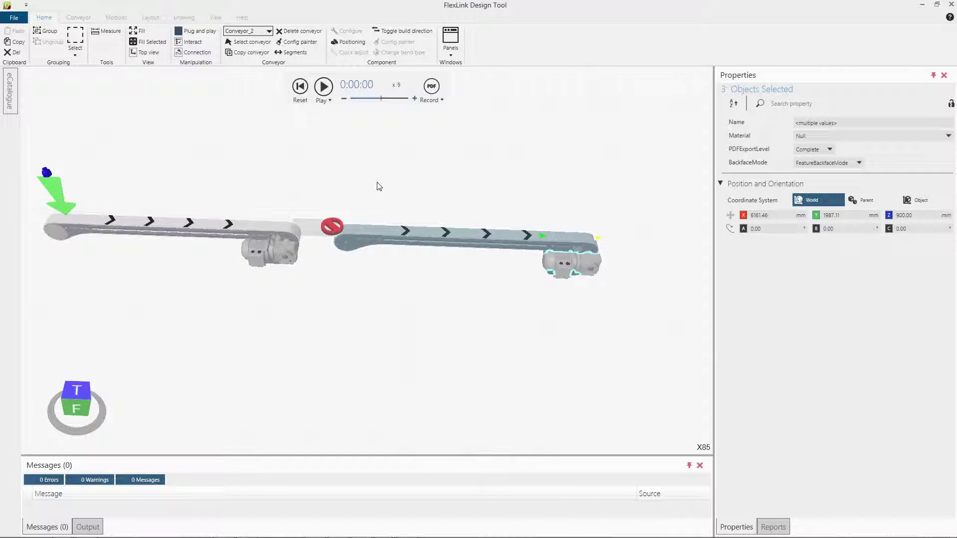
click(379, 187)
click(323, 87)
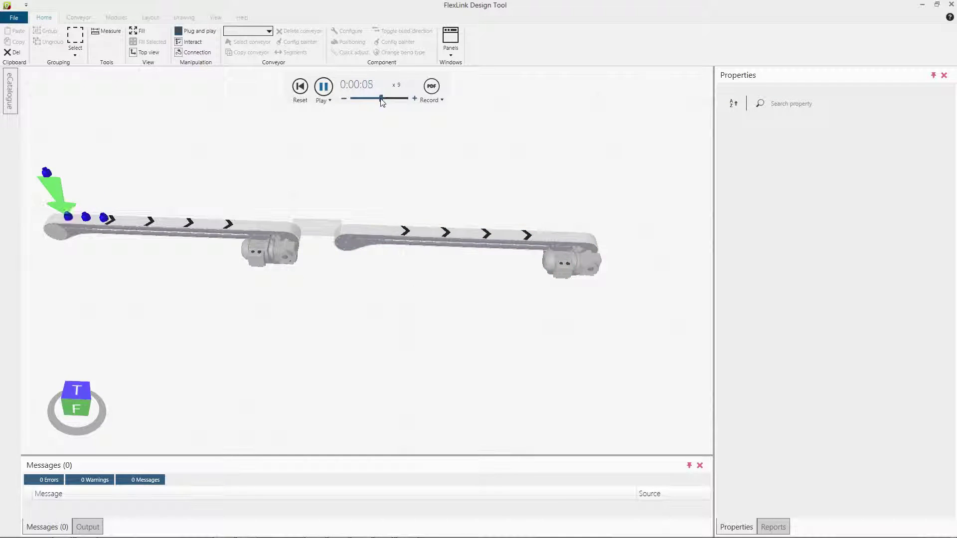
drag(382, 101, 384, 103)
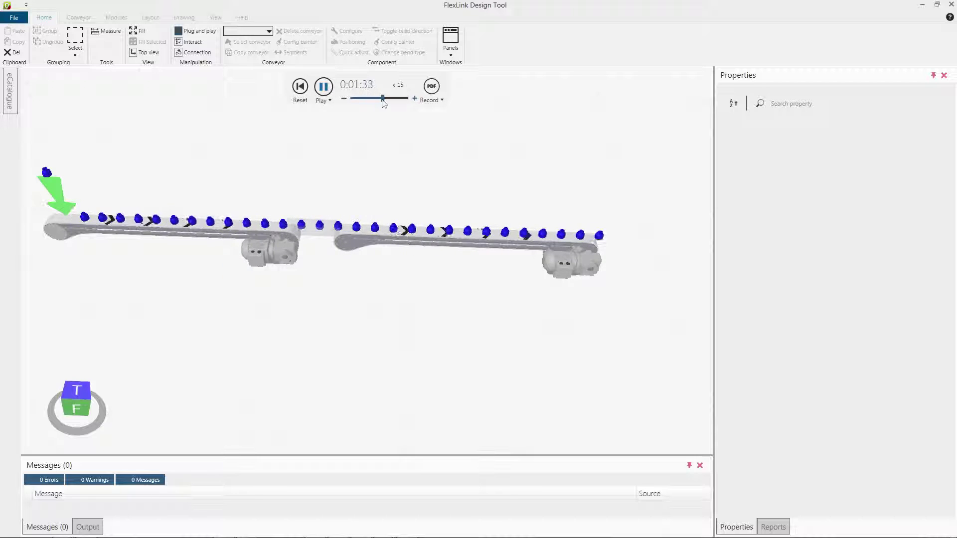
click(300, 86)
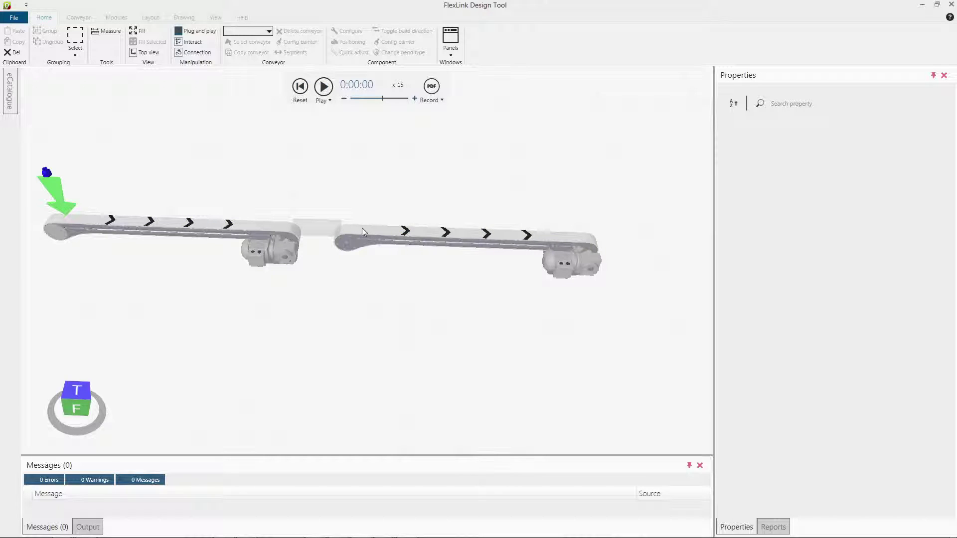
Select the entire second conveyor and move it away from the virtual bridge.
click(362, 228)
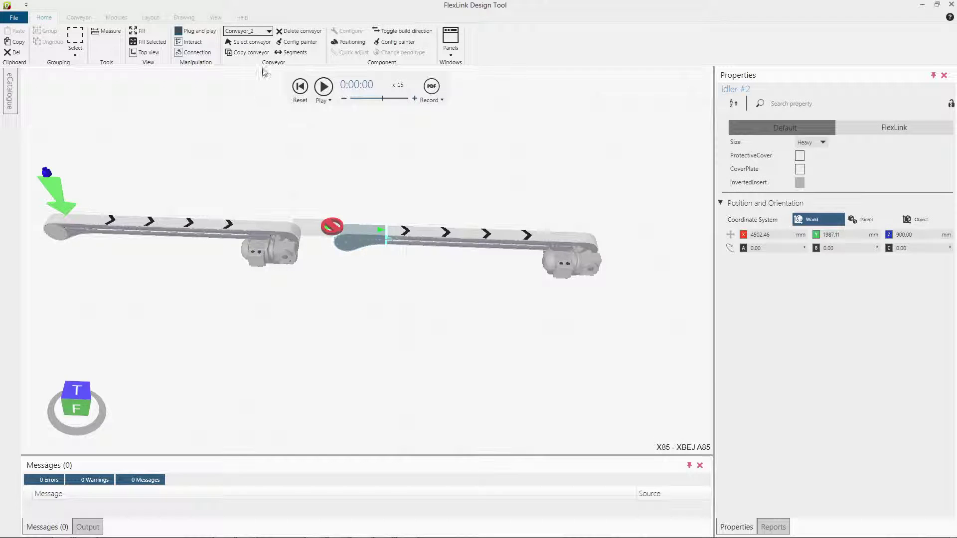
click(249, 42)
drag(360, 241, 411, 188)
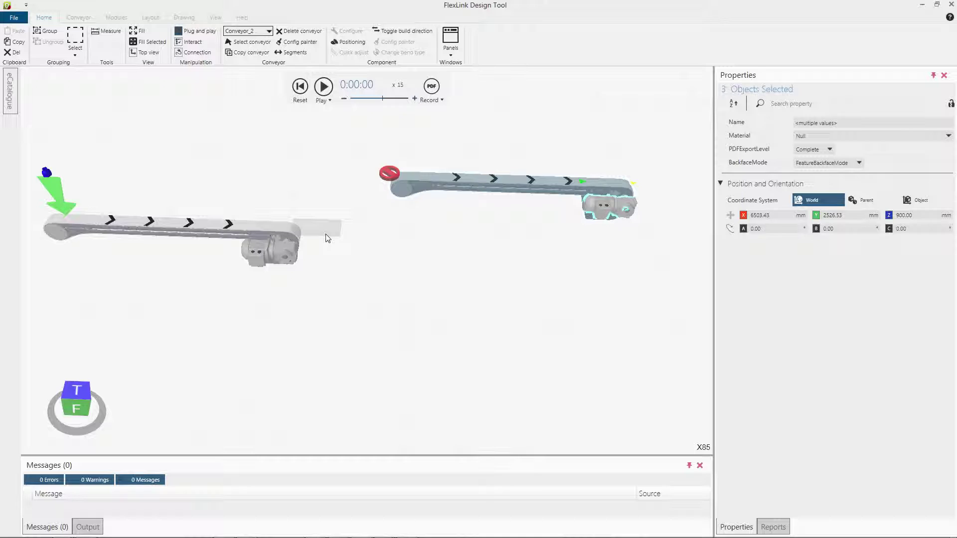
Set the virtual bridge's WidthOffset to 200 mm.
click(327, 238)
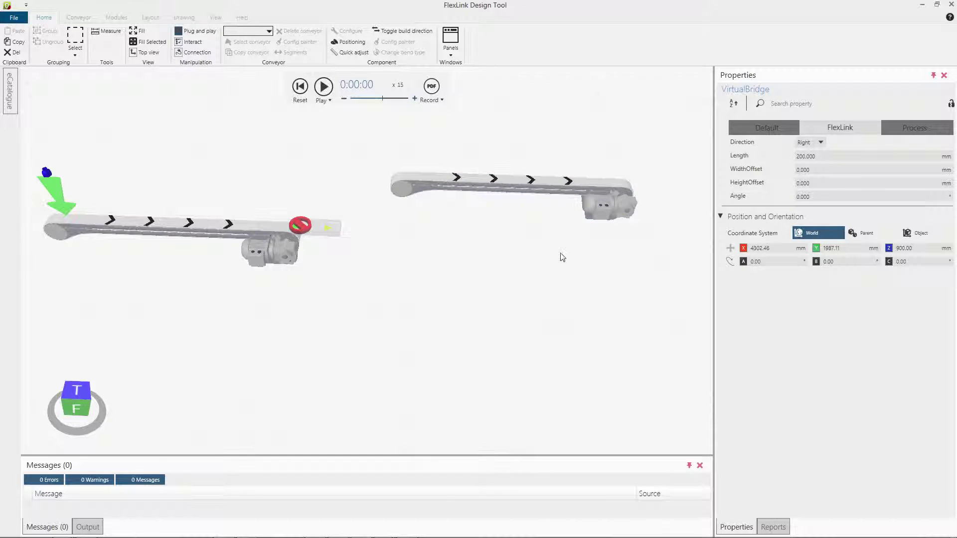
click(820, 171)
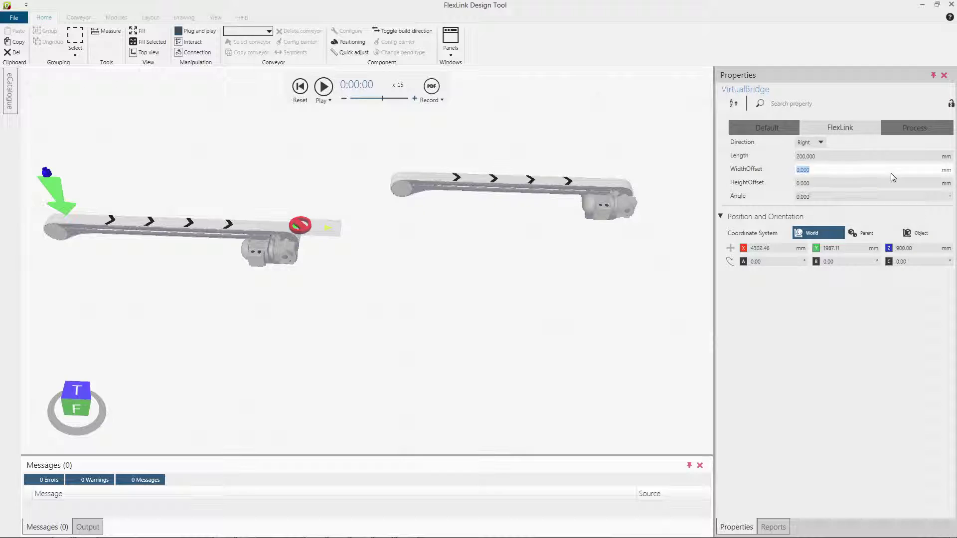
text(200)
key(Return)
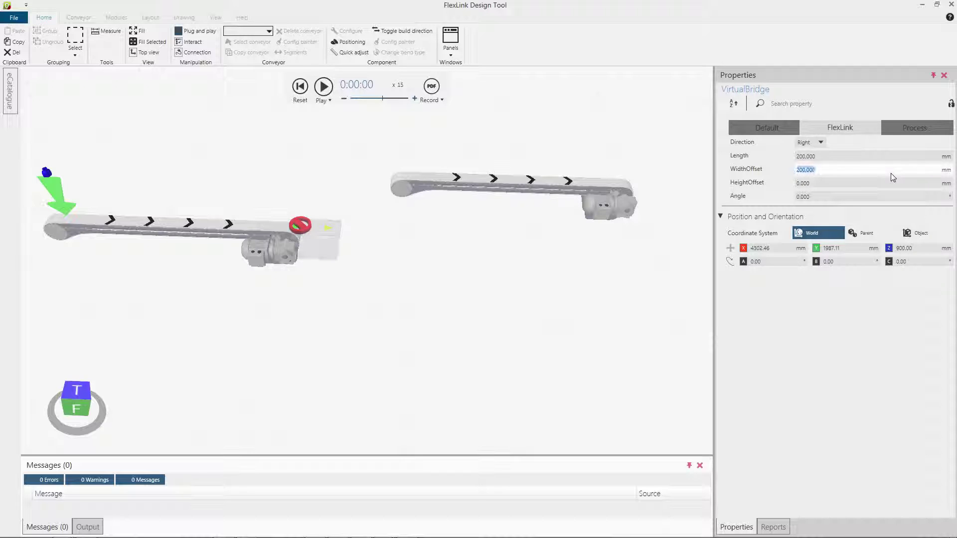
click(464, 354)
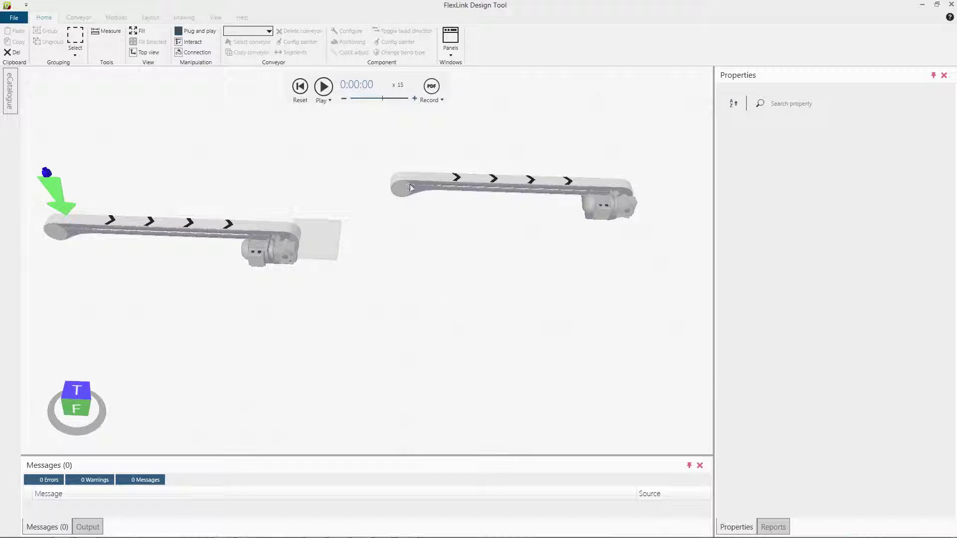
Select the entire second conveyor and reconnect its idler end to the widened virtual bridge.
click(412, 188)
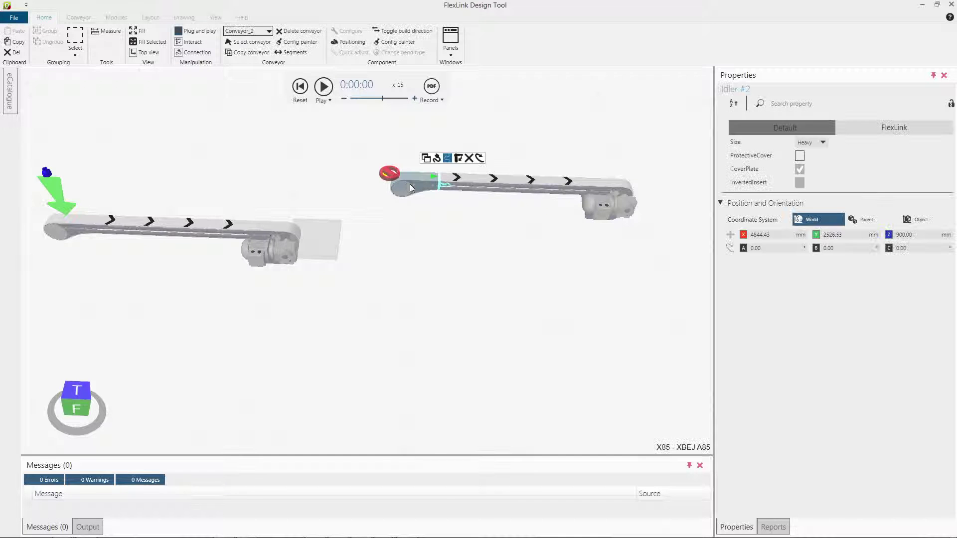
click(422, 180)
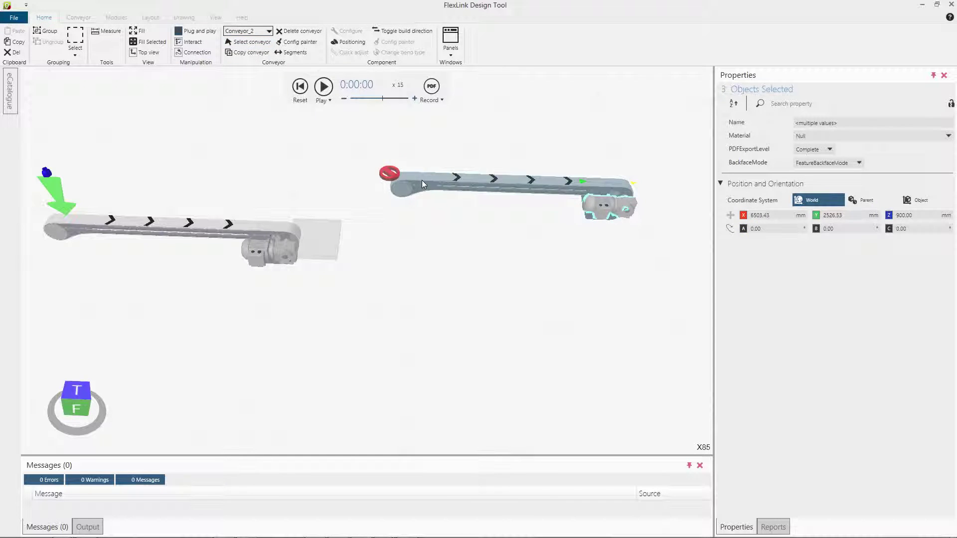
drag(422, 181, 375, 255)
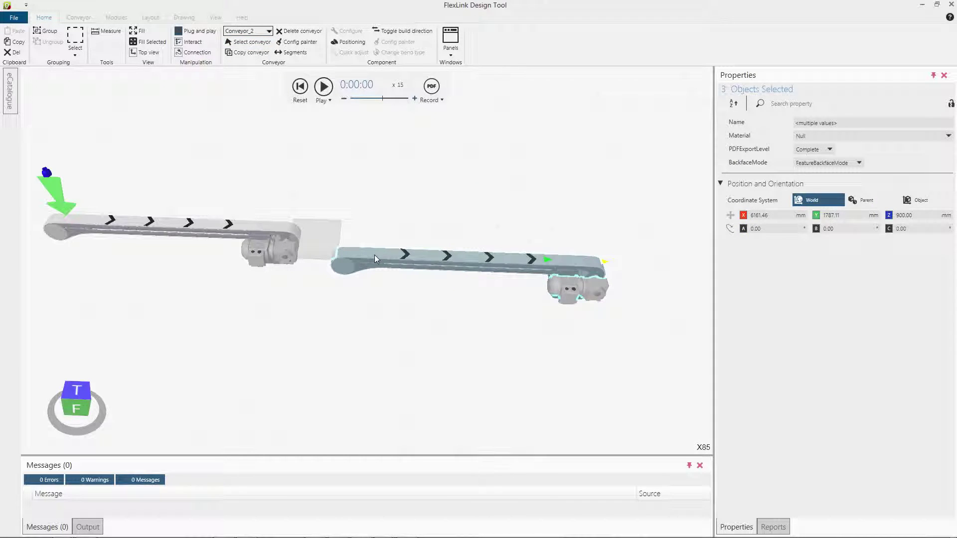
click(361, 316)
Run the simulation to check how products shift sideways across the offset bridge, and reset it.
right_drag(418, 325, 420, 330)
middle_drag(420, 329, 427, 282)
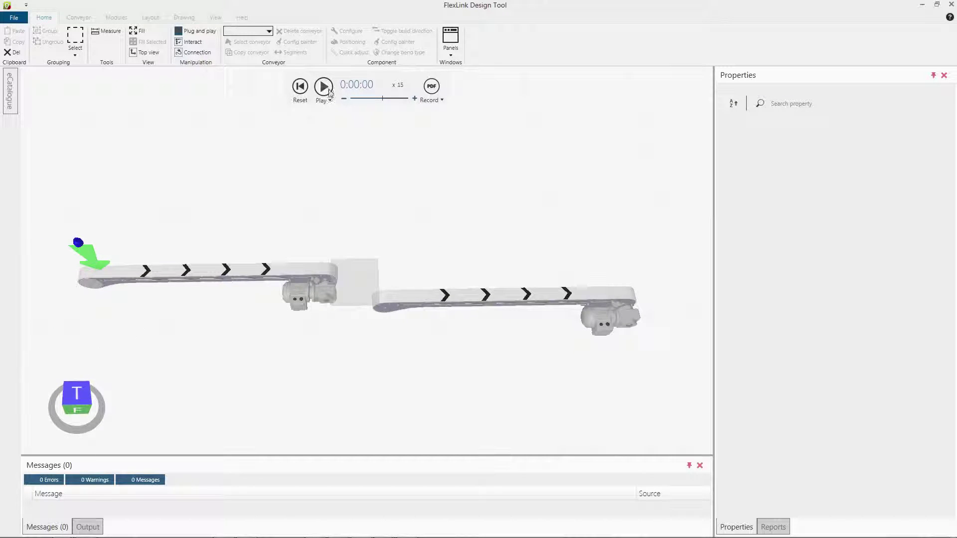
click(324, 88)
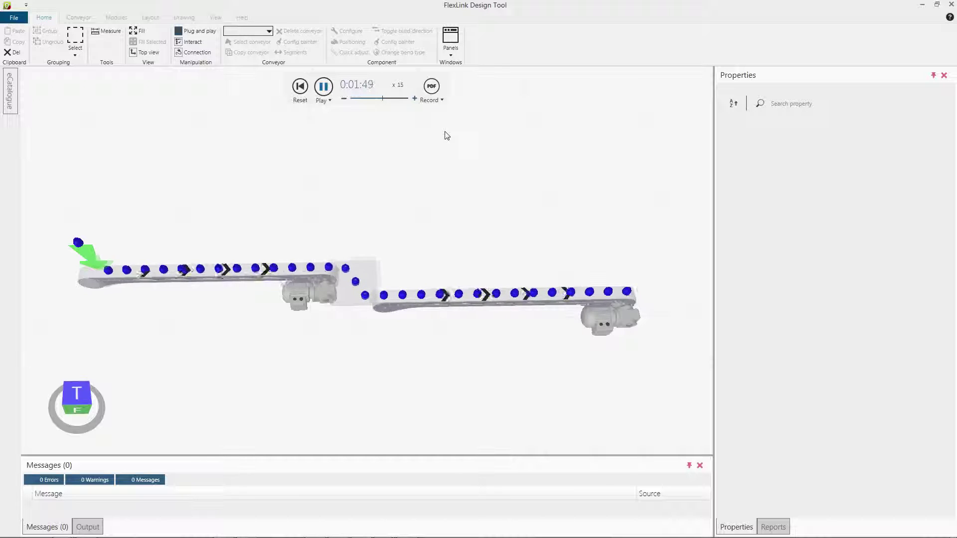
click(301, 88)
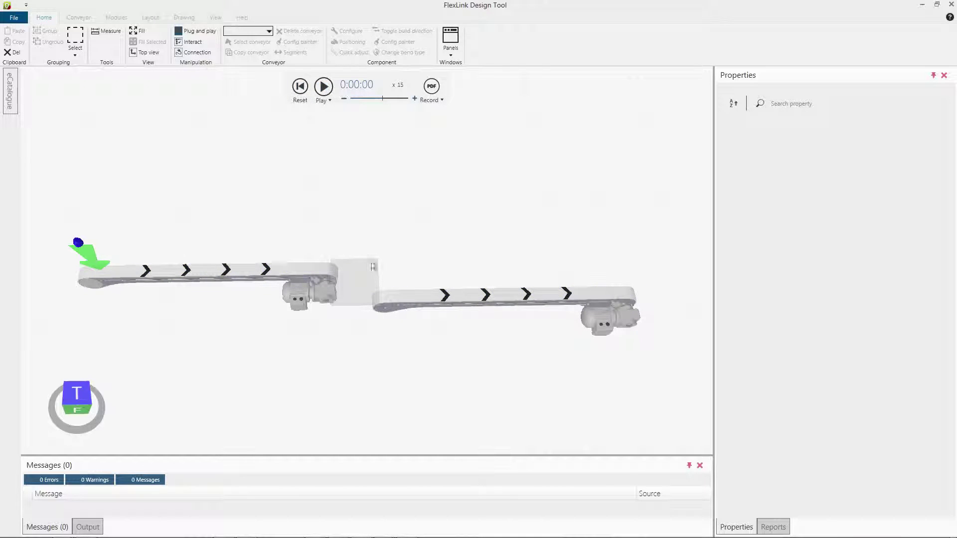
Detach the whole second conveyor from the virtual bridge and change the bridge's direction to Left.
click(396, 299)
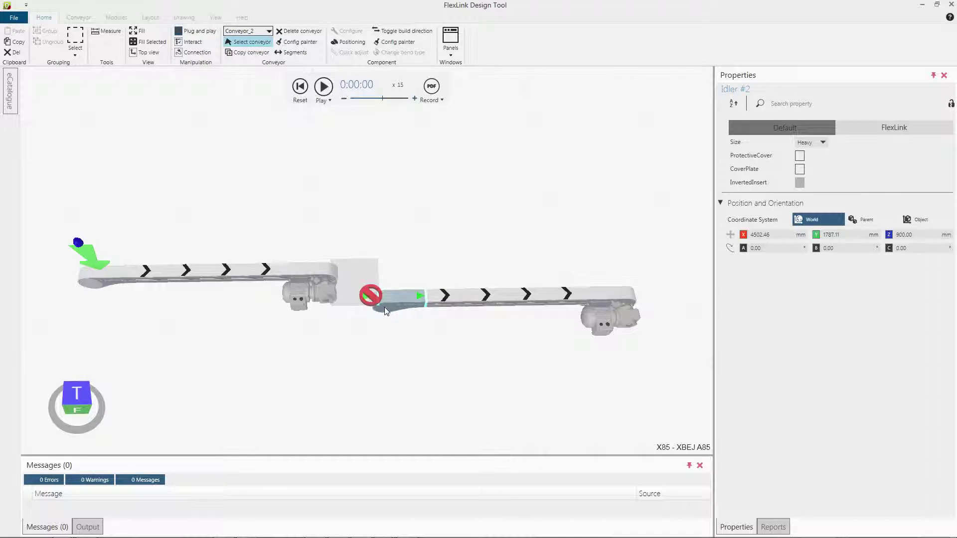
drag(395, 301, 458, 302)
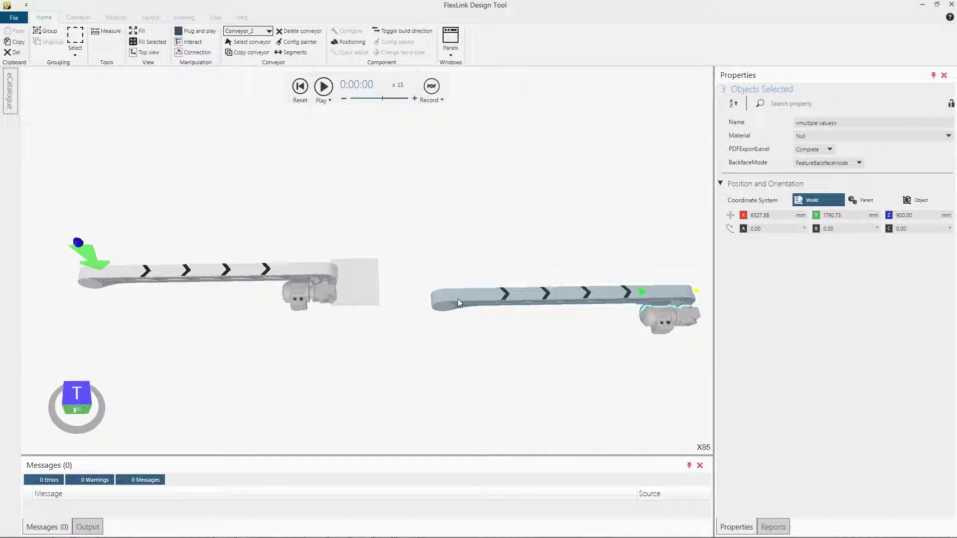
click(363, 283)
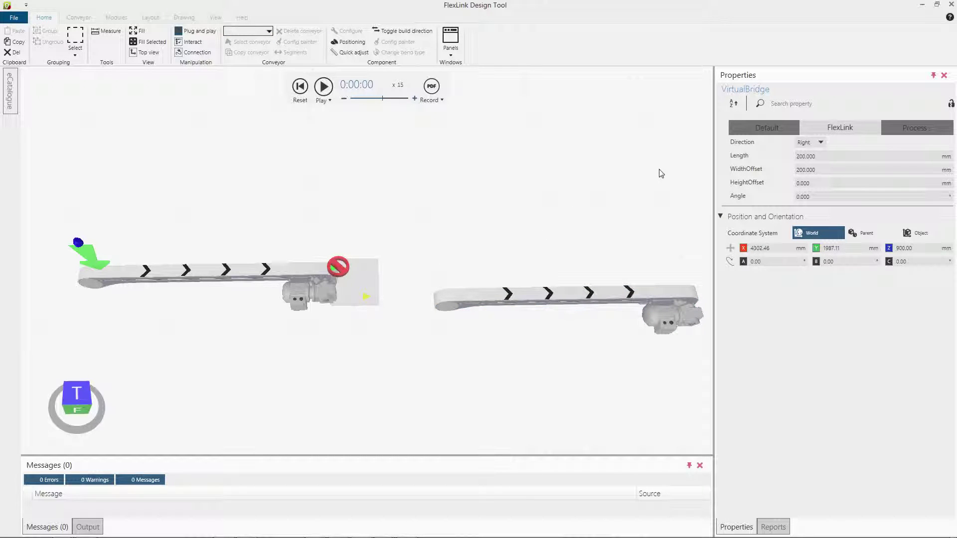
click(822, 142)
click(803, 164)
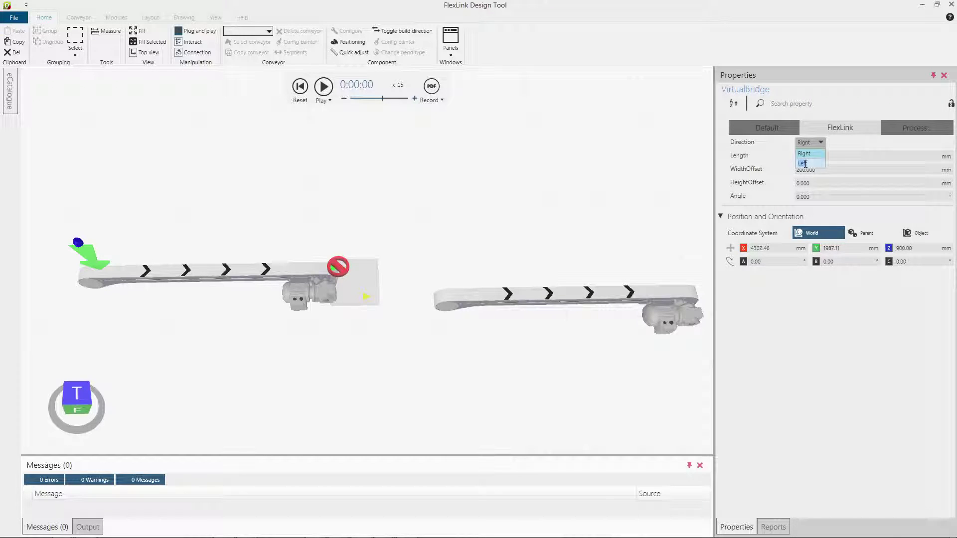
Select the entire second conveyor and connect it to the free end of the left-directed virtual bridge.
click(439, 295)
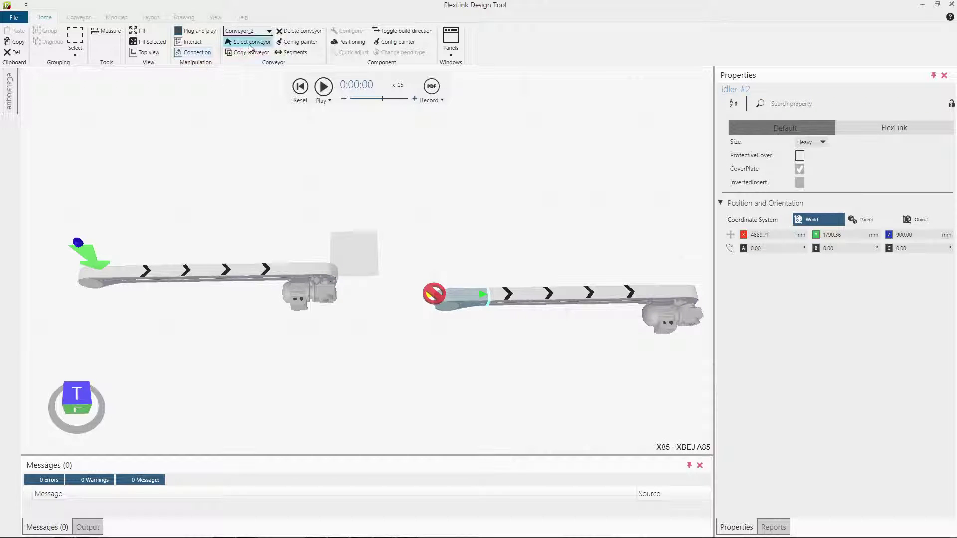
drag(506, 301, 443, 242)
click(375, 280)
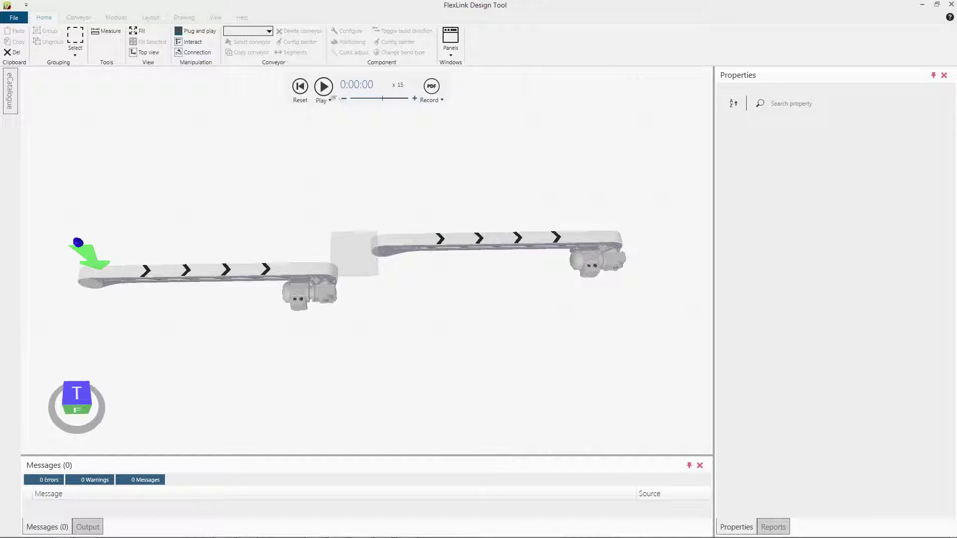
Run the simulation to check how products cross the left-directed virtual bridge, and reset it.
click(324, 87)
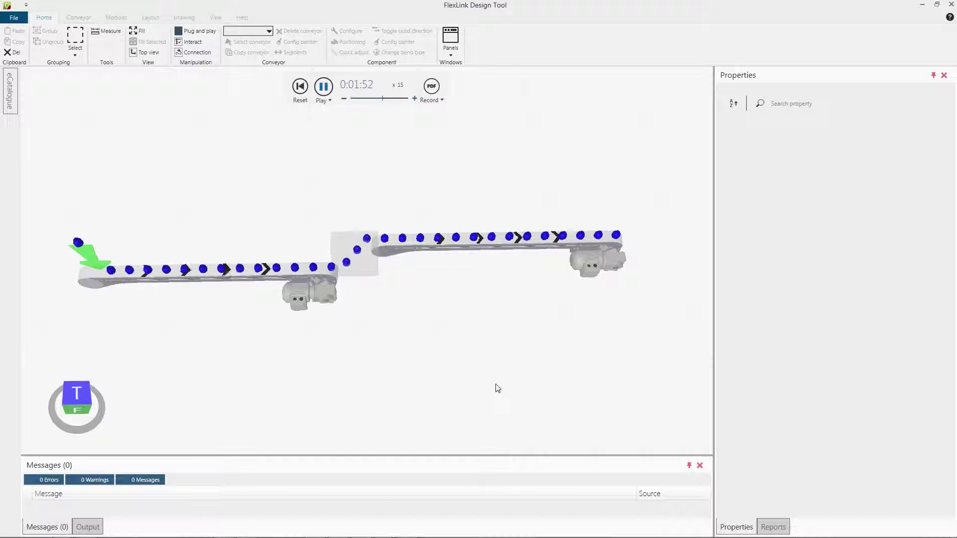
click(300, 93)
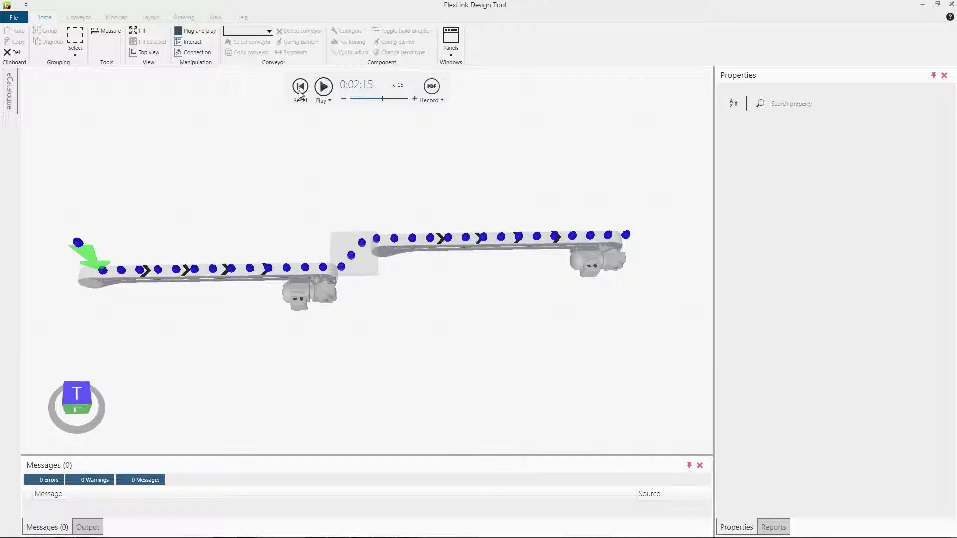
click(300, 90)
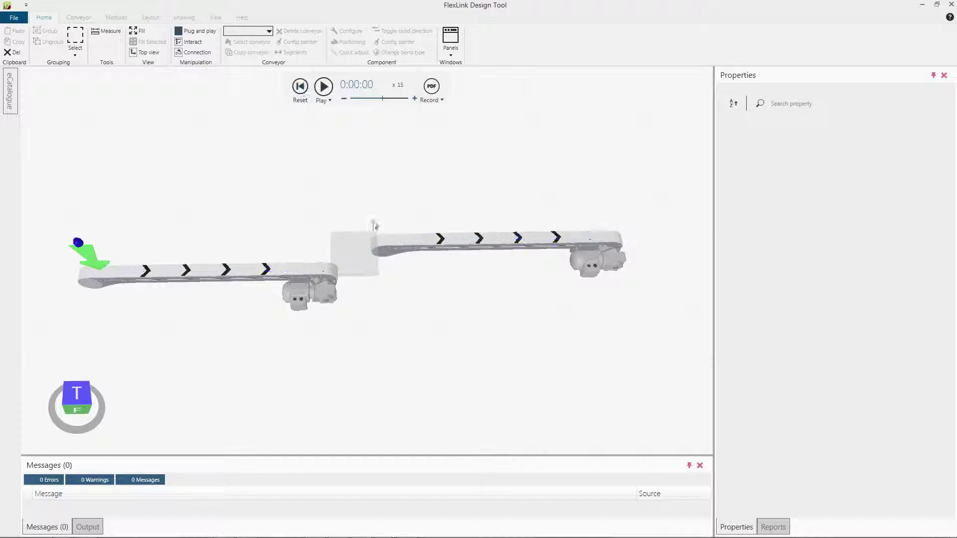
Detach the whole second conveyor from the virtual bridge and set the bridge's height offset to 200 mm.
click(388, 249)
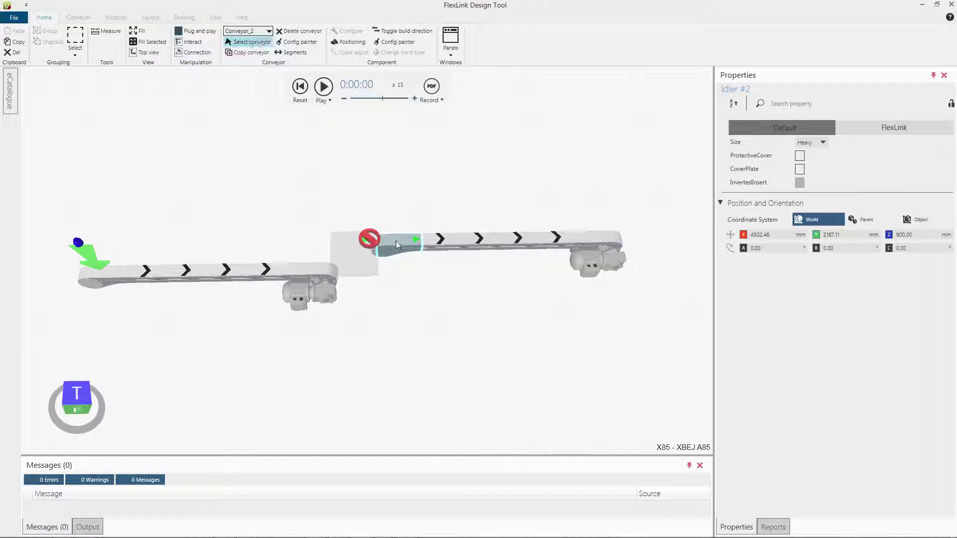
drag(416, 243, 464, 224)
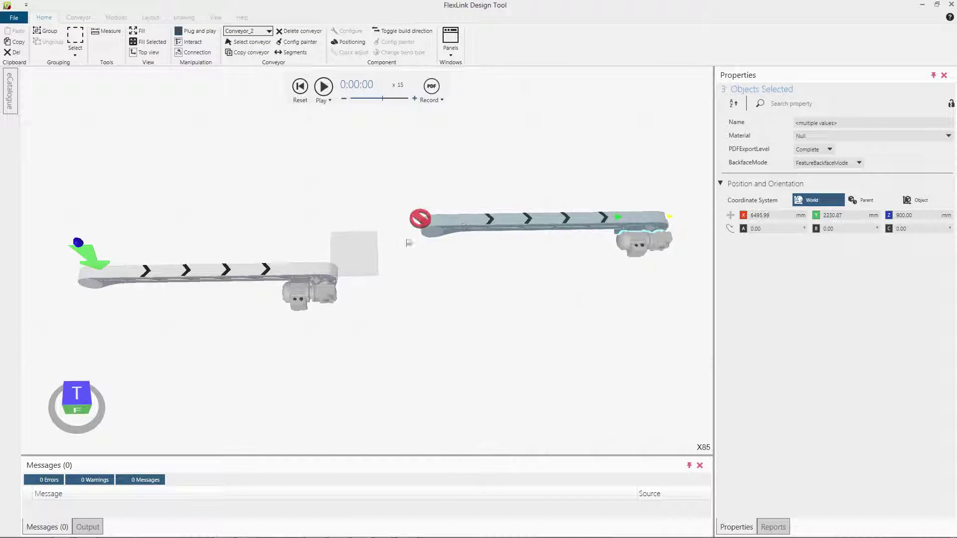
click(372, 256)
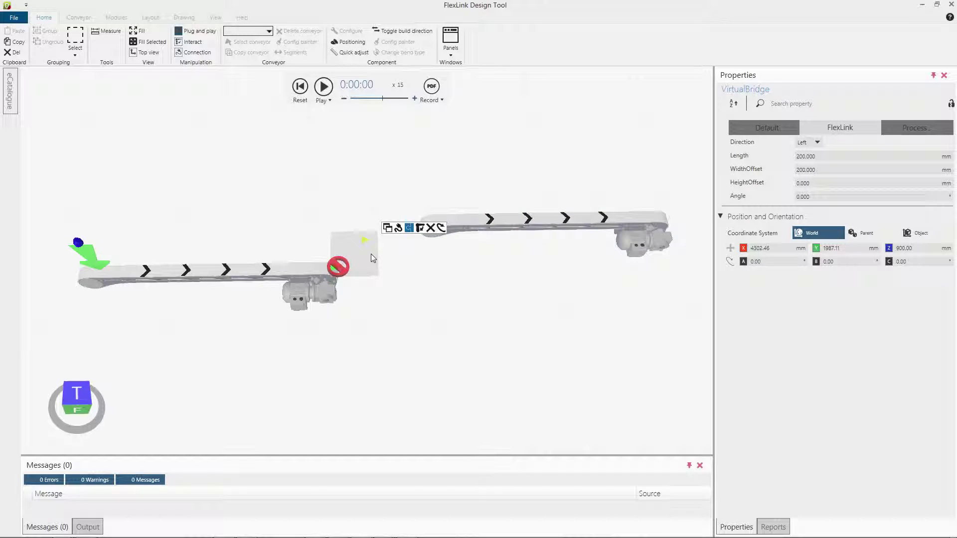
click(820, 187)
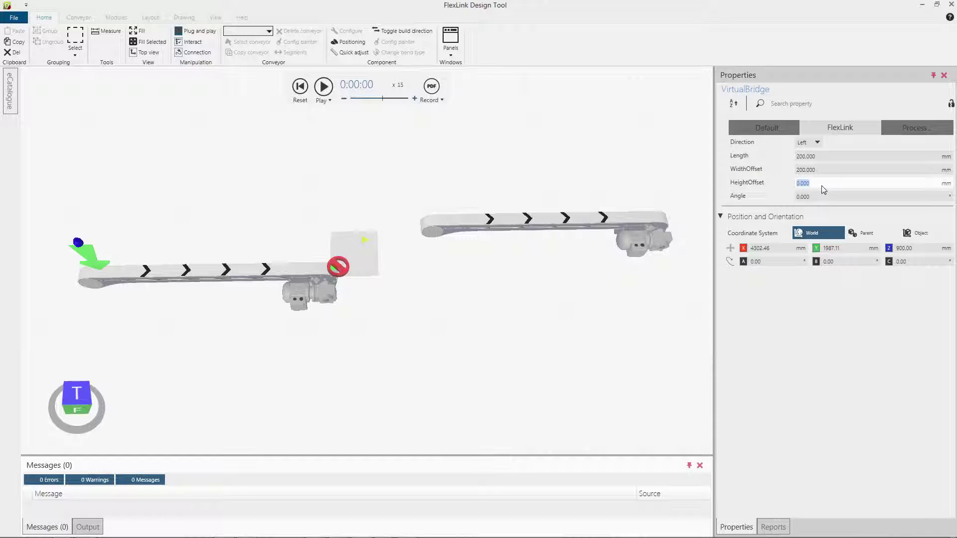
text(8)
key(Return)
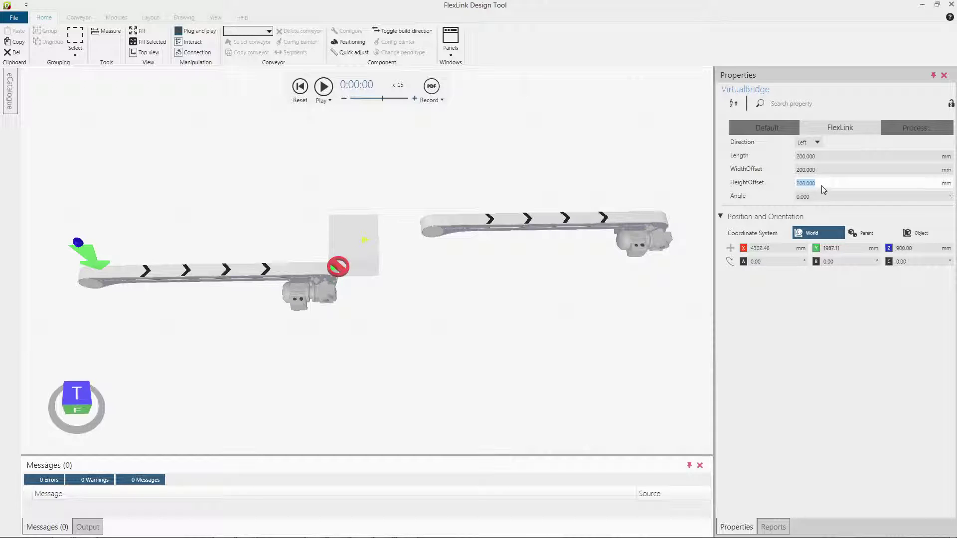
Select the entire second conveyor and connect its idler end to the raised end of the virtual bridge.
click(458, 286)
right_drag(457, 324, 457, 315)
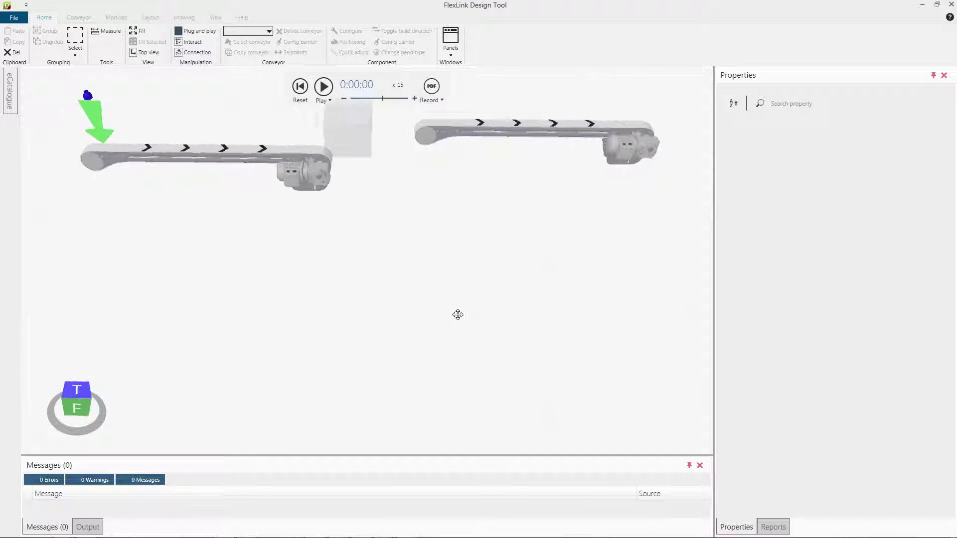
middle_drag(422, 246, 416, 270)
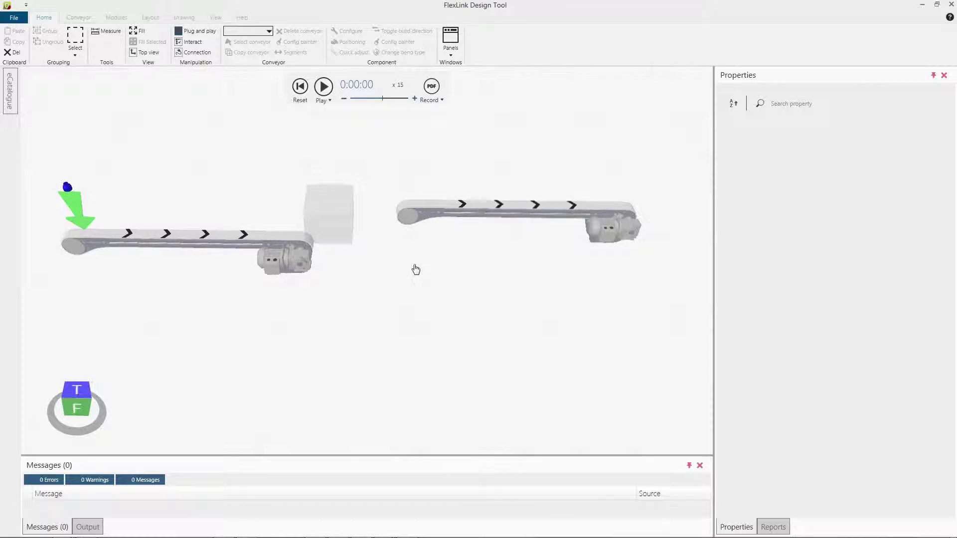
click(420, 210)
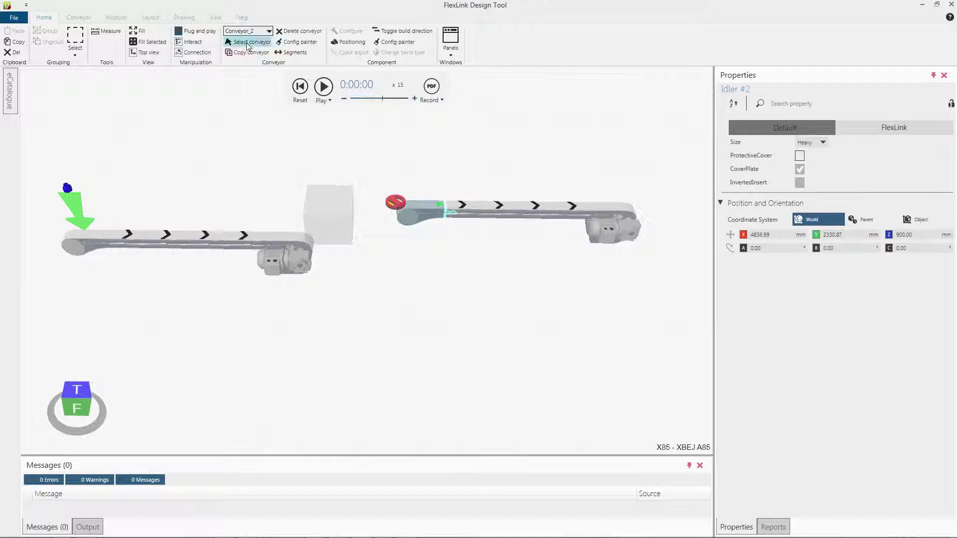
drag(430, 208, 385, 197)
click(388, 272)
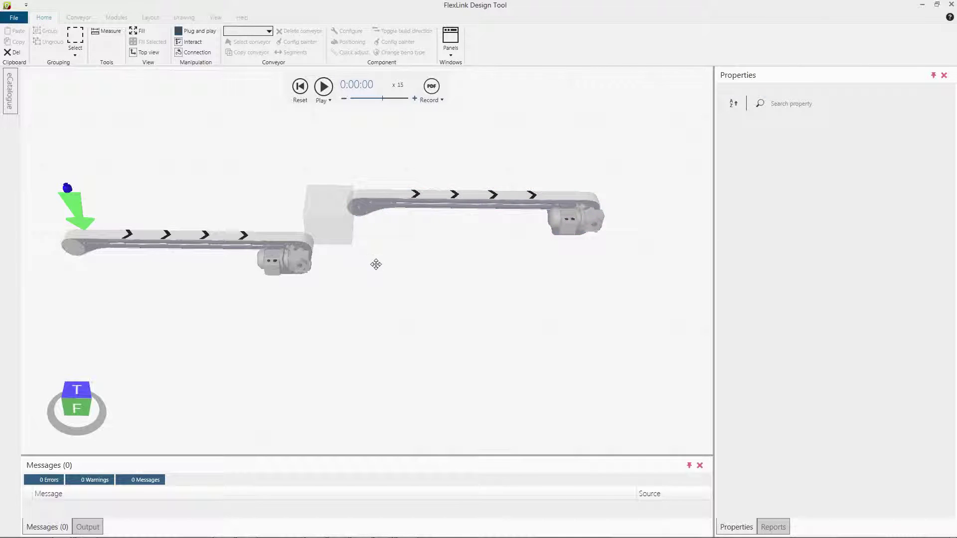
Run the simulation, examine from several sides how products climb across the height-offset bridge, and reset it.
middle_drag(376, 265, 423, 252)
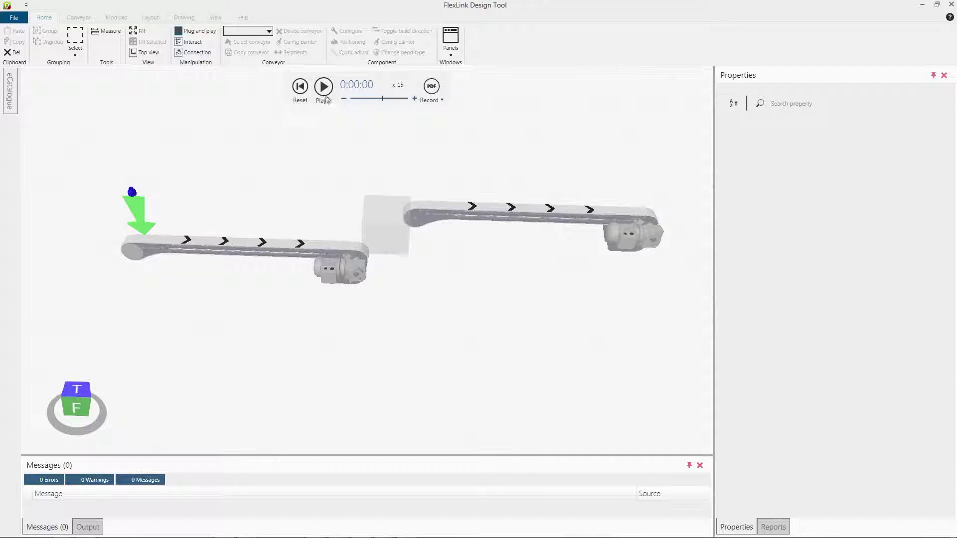
click(324, 87)
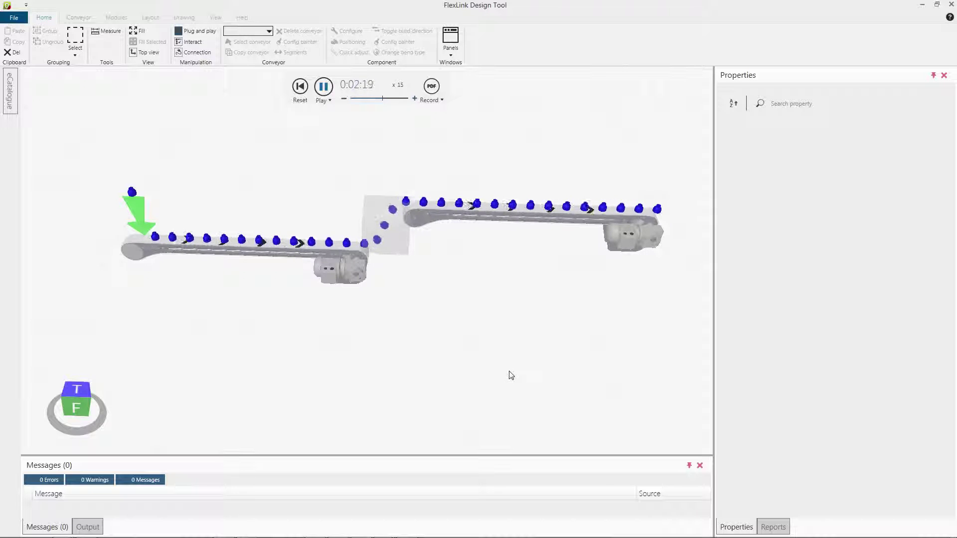
right_drag(439, 336, 472, 333)
middle_drag(471, 332, 417, 342)
scroll(462, 314, up, 5)
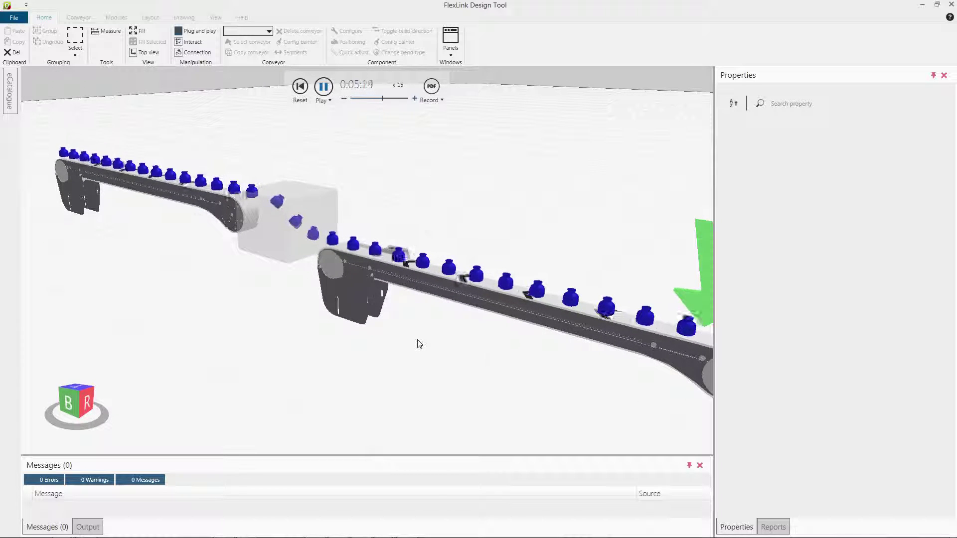
click(301, 89)
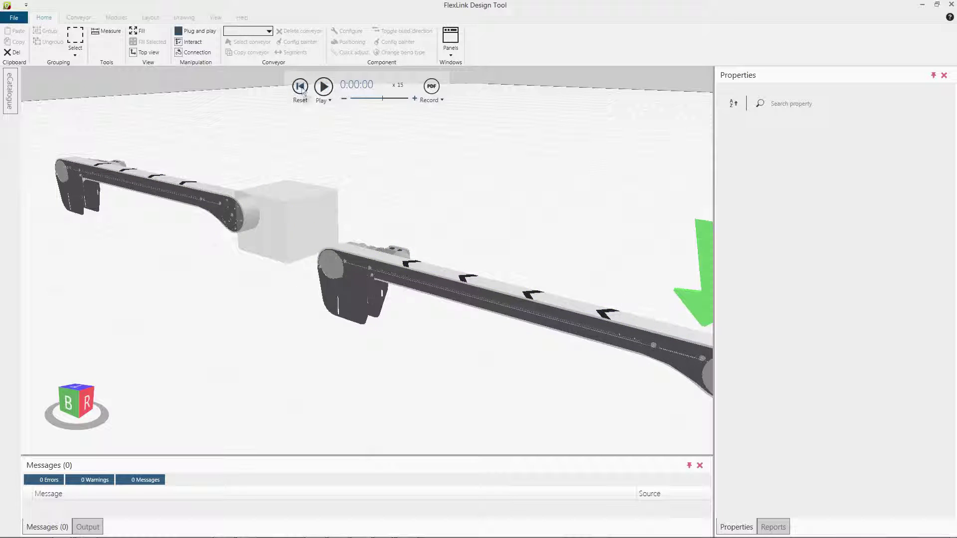
Select the entire second conveyor and move it away from the height-offset virtual bridge.
middle_drag(361, 342, 338, 354)
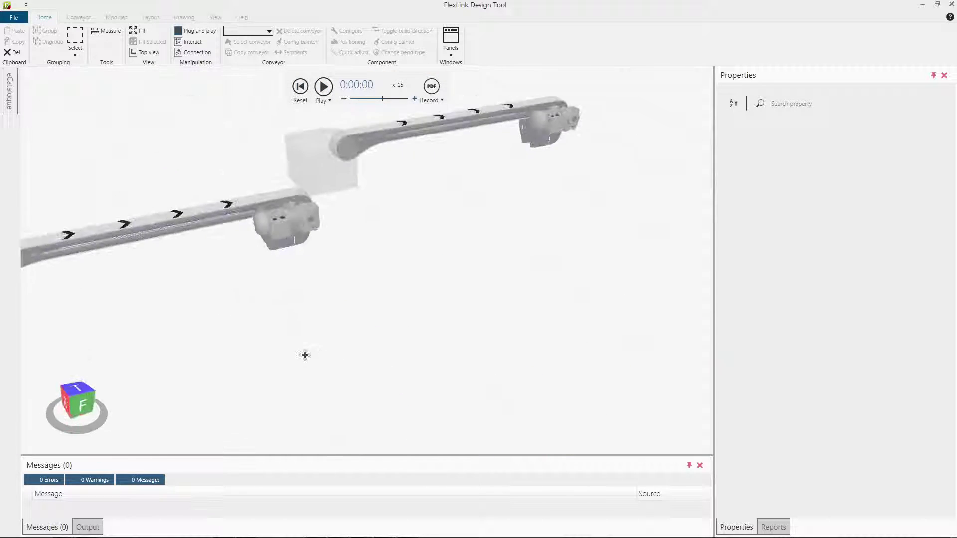
mouse_move(305, 356)
right_down()
mouse_move(295, 363)
mouse_move(299, 355)
right_up()
scroll(307, 319, down, 3)
middle_drag(404, 325, 396, 378)
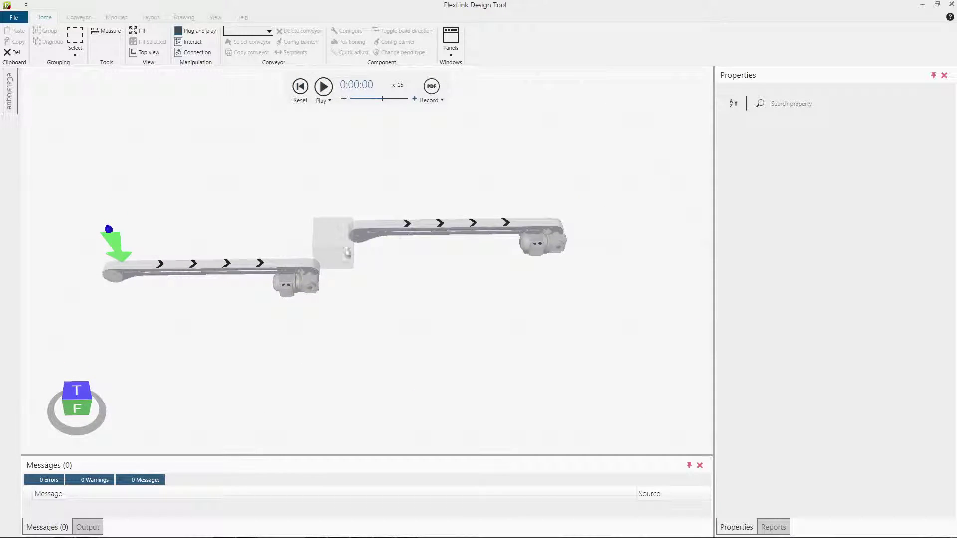
click(364, 232)
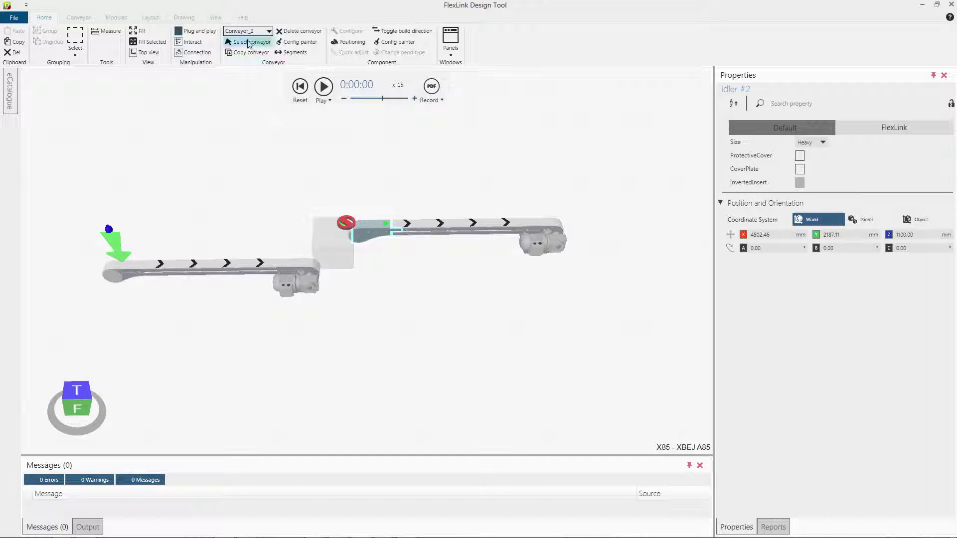
drag(381, 233, 445, 231)
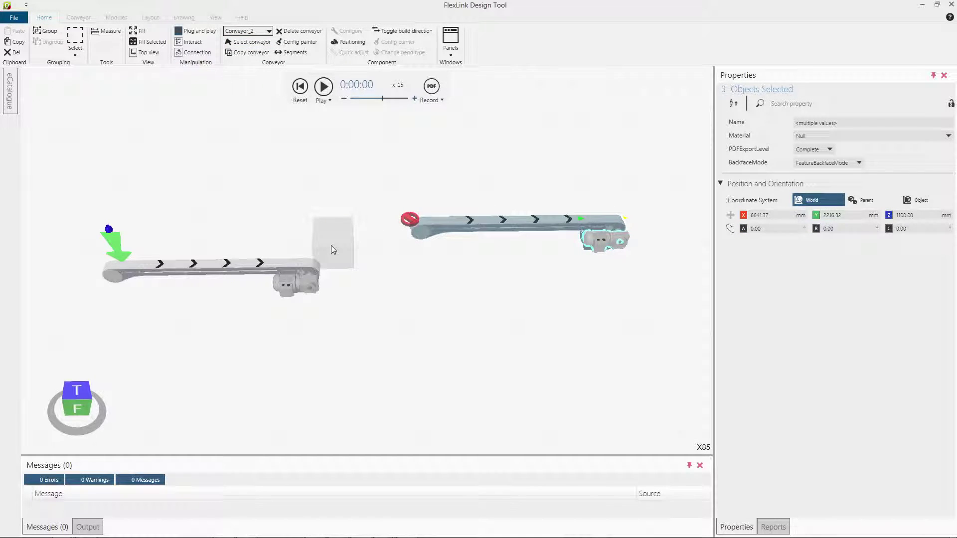
Set the virtual bridge's height offset to 0 mm and its angle to 45°.
click(331, 246)
click(835, 185)
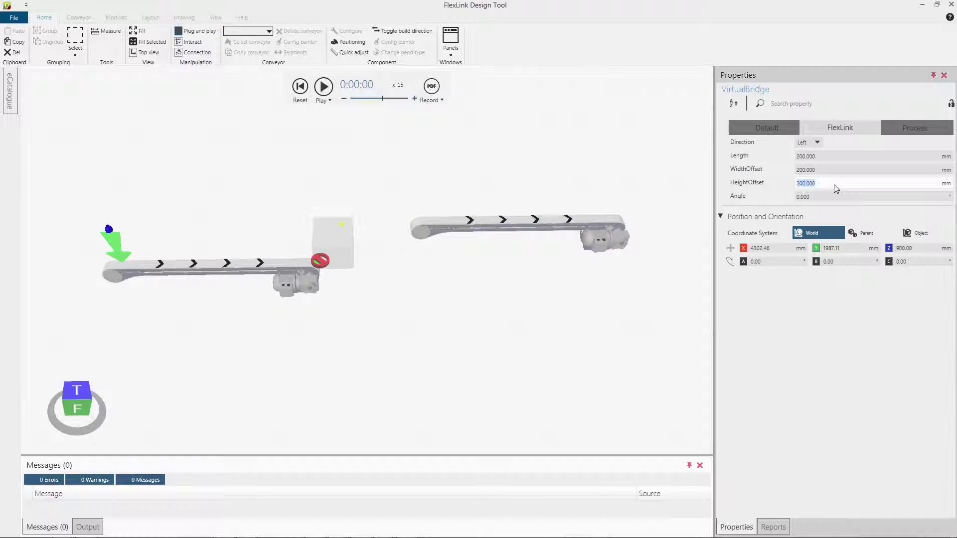
text(0)
key(Return)
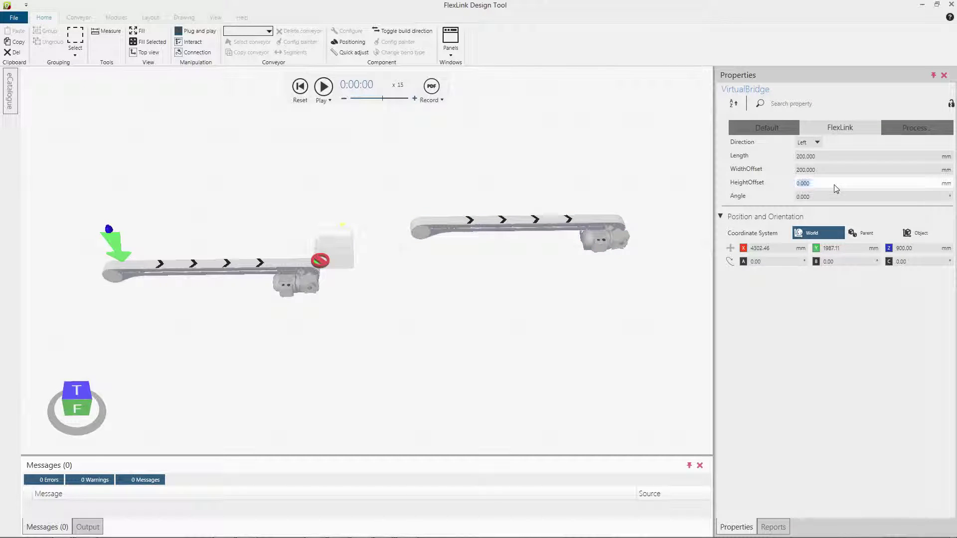
click(842, 200)
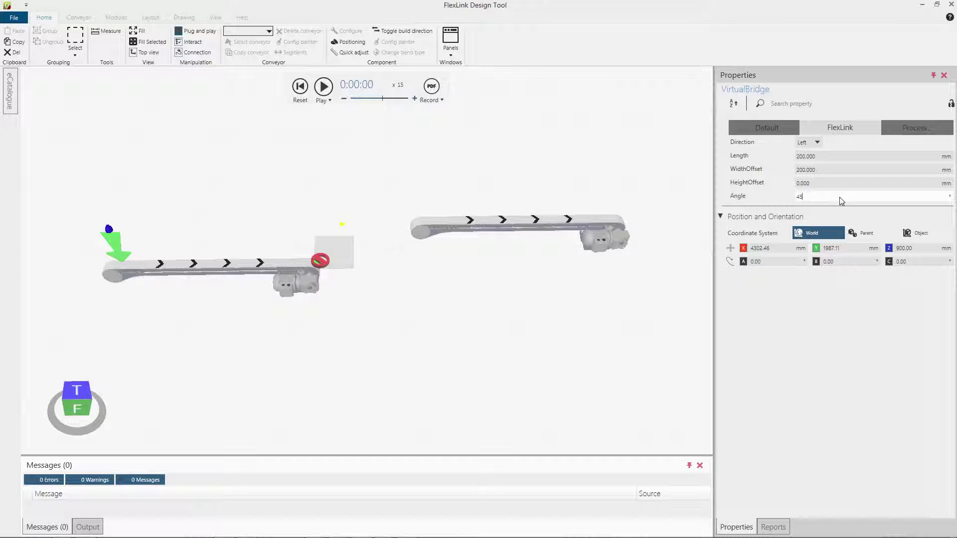
click(410, 335)
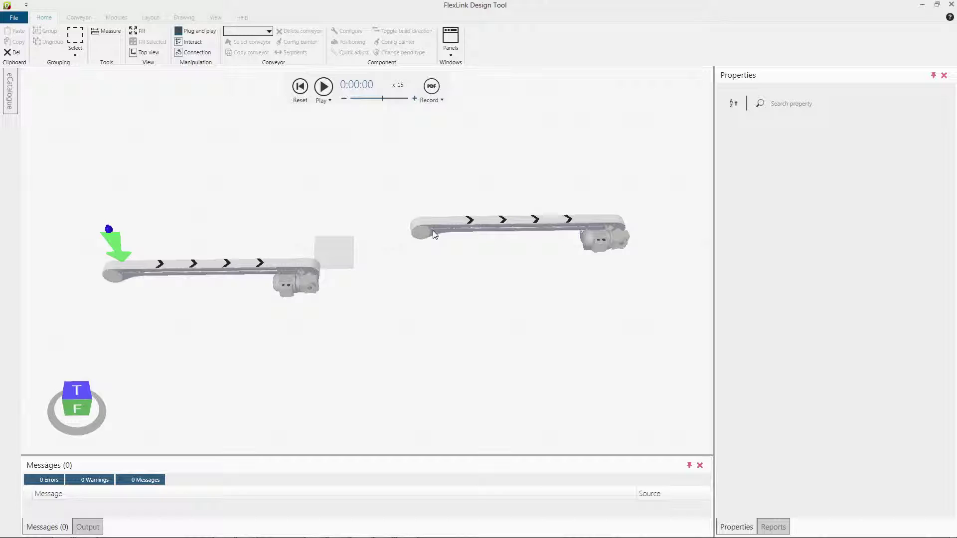
Select the entire second conveyor and connect its idler end to the angled outlet of the virtual bridge.
click(432, 231)
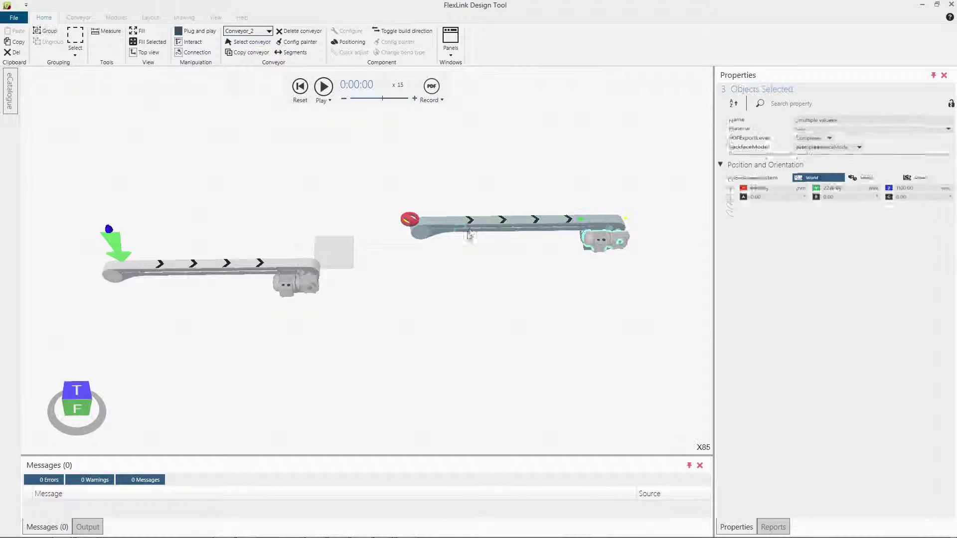
mouse_move(481, 227)
mouse_down()
mouse_move(421, 235)
mouse_move(419, 245)
mouse_up()
right_drag(394, 282, 439, 303)
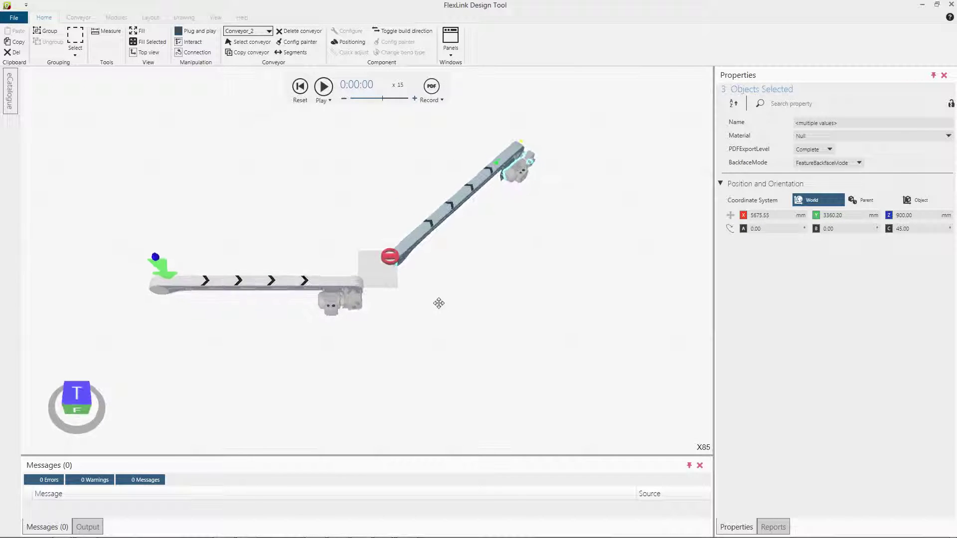
Run the simulation to check product transfer over the 45° bridge onto the angled conveyor, and reset it.
click(444, 295)
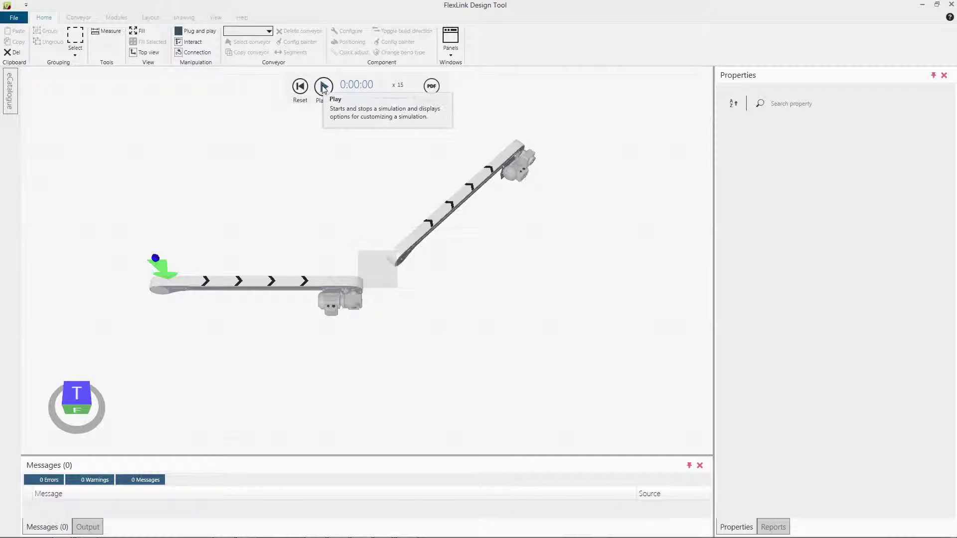
click(323, 87)
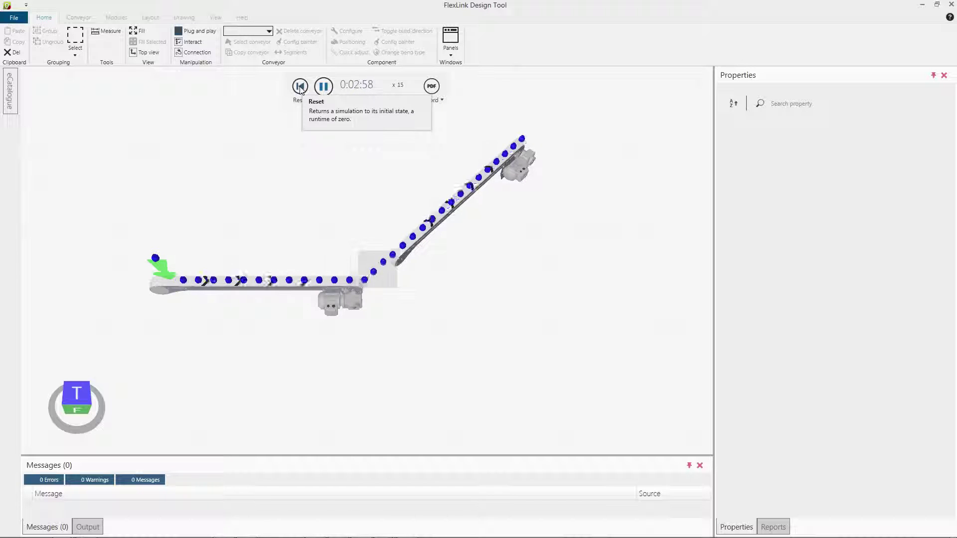
click(301, 88)
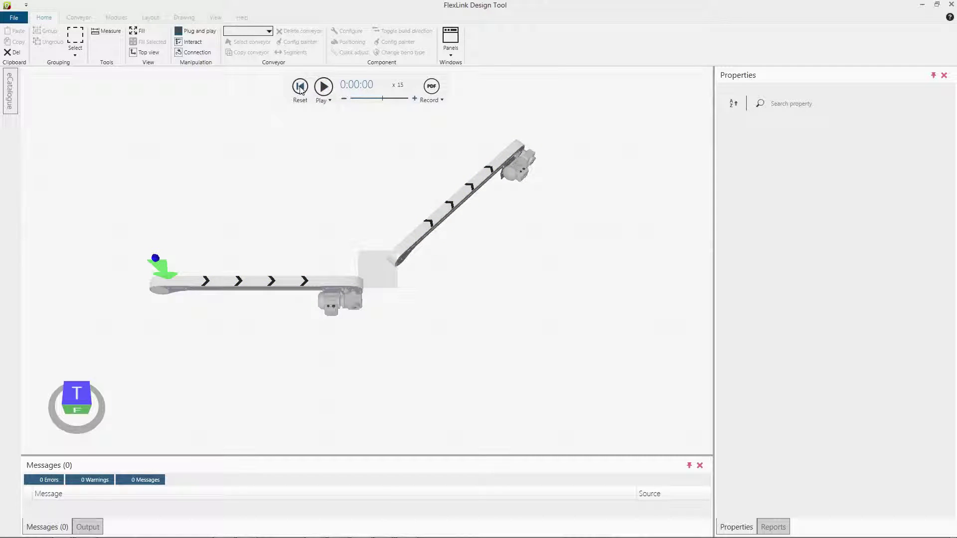